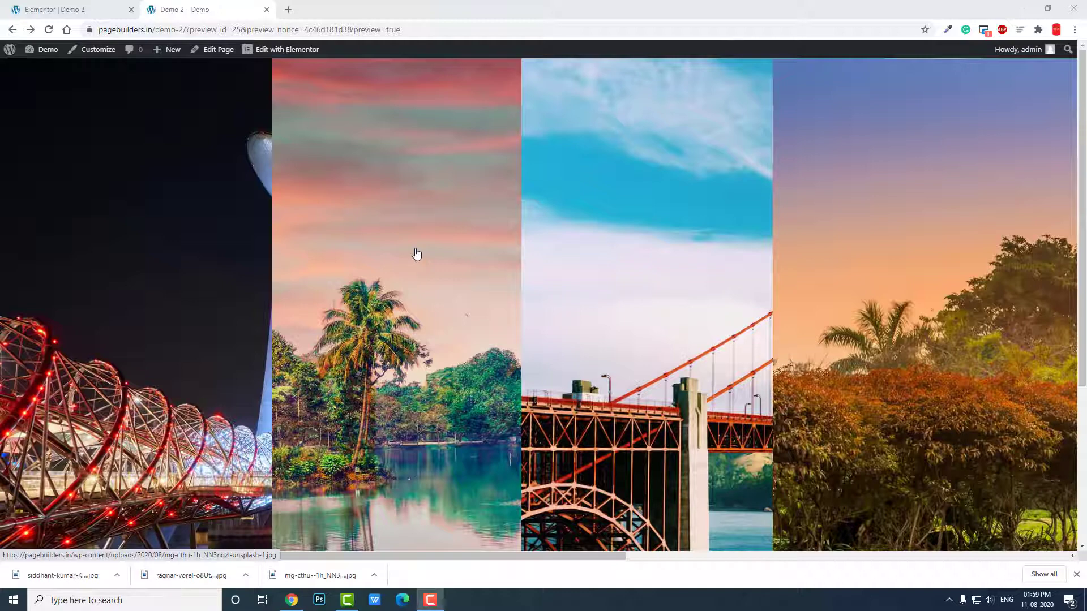
# - Preview the Singapore night and palm-tree images in the gallery lightbox, then close it
pyautogui.click(153, 234)
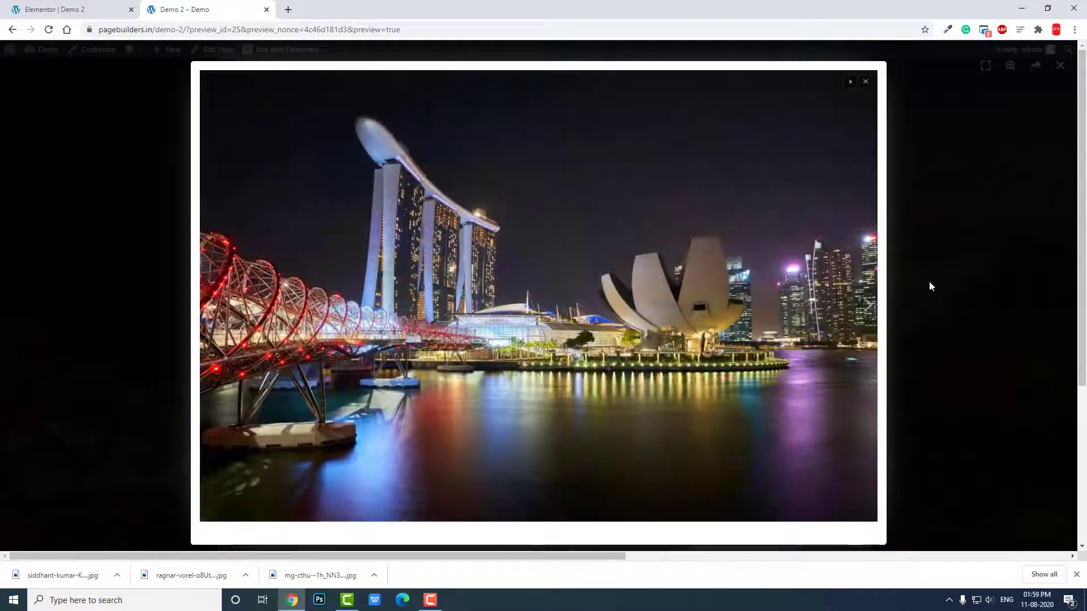
pyautogui.click(868, 307)
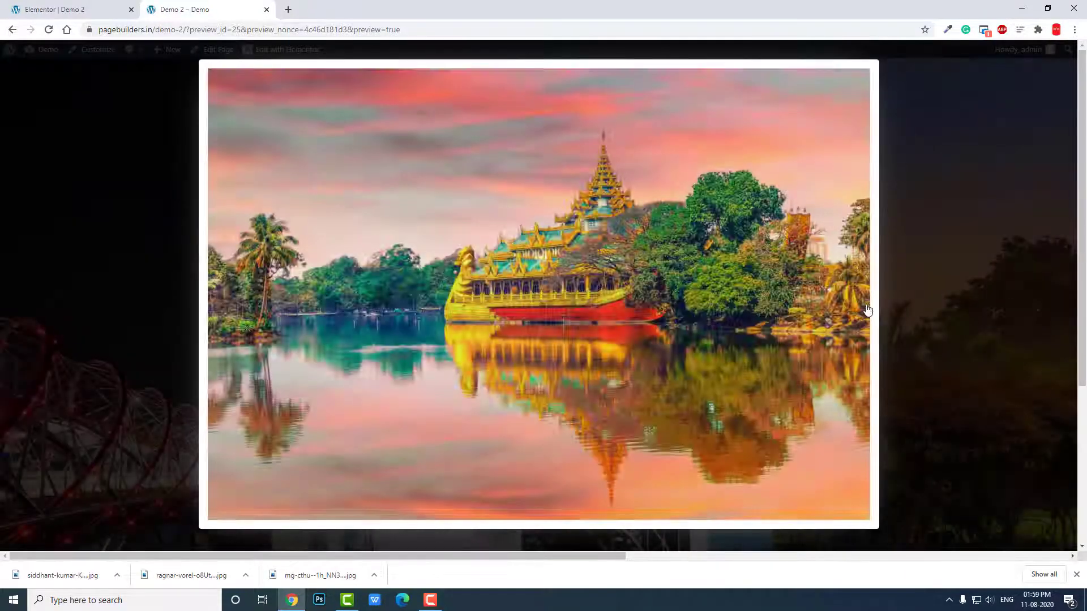
pyautogui.click(868, 309)
pyautogui.click(982, 239)
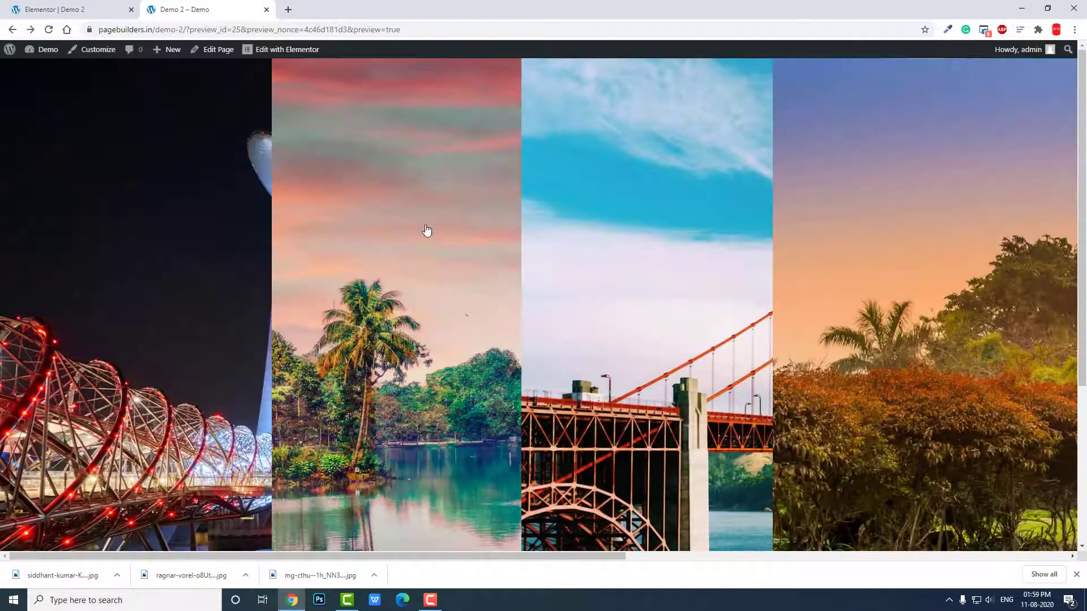
pyautogui.click(456, 200)
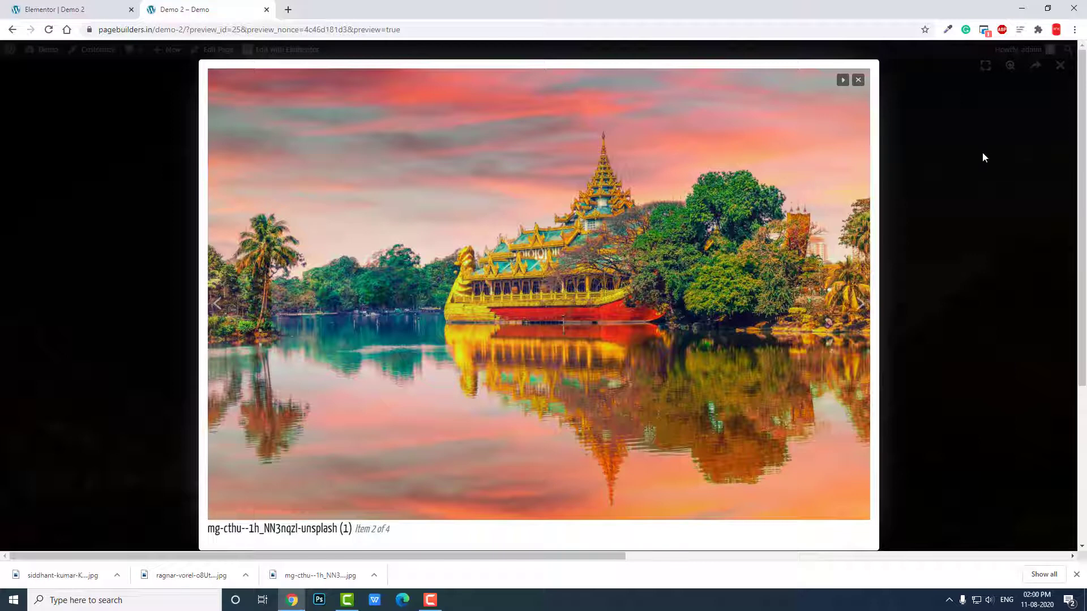
pyautogui.click(1060, 65)
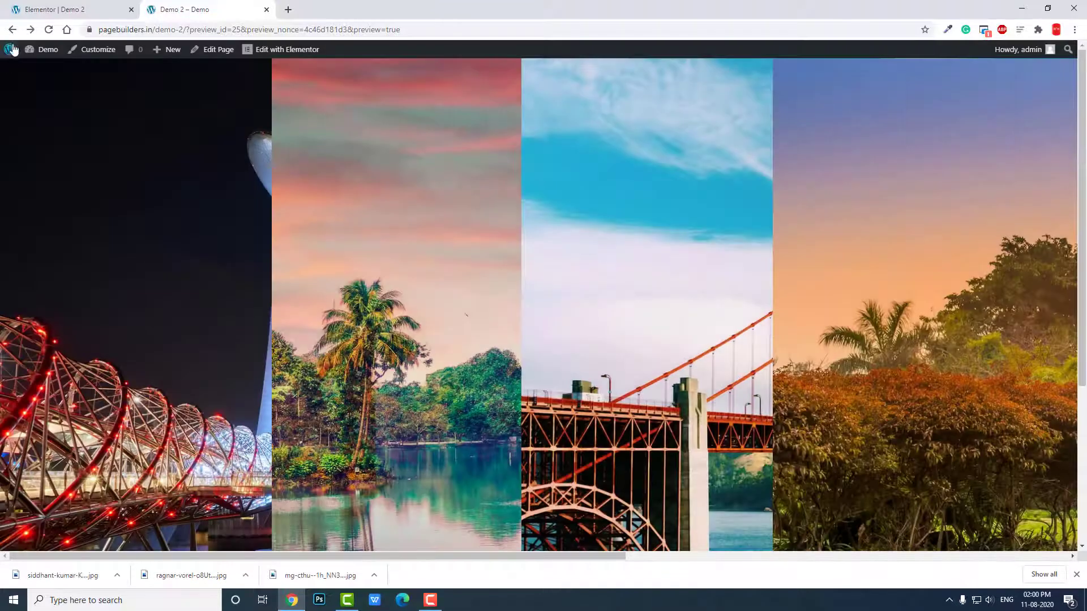
# - Open the WordPress dashboard in a new tab and go to the installed Plugins list
pyautogui.moveTo(41, 49)
pyautogui.rightClick(48, 69)
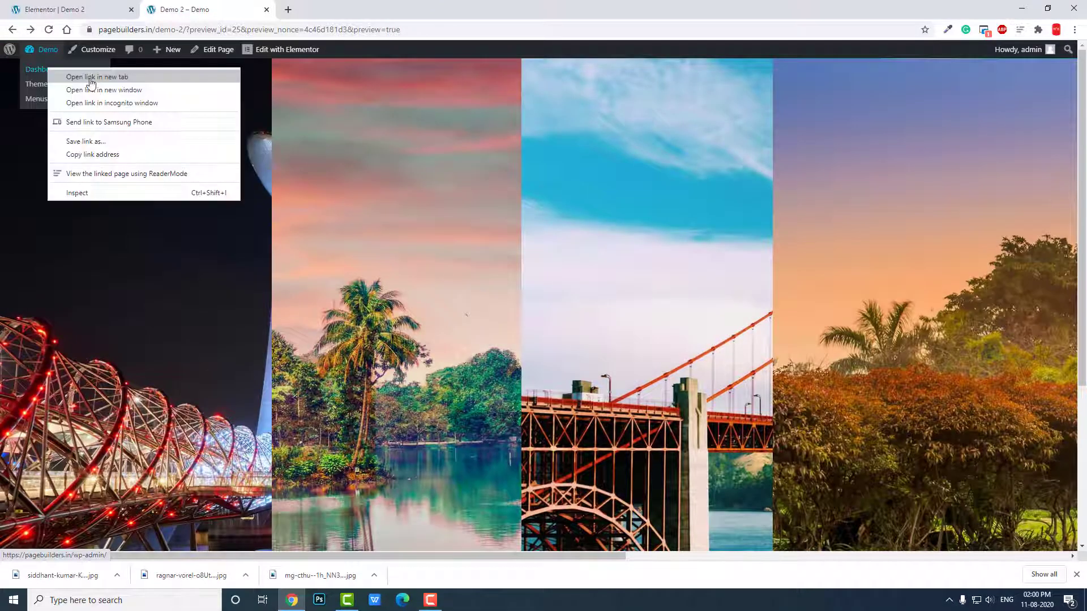
pyautogui.click(84, 77)
pyautogui.click(337, 8)
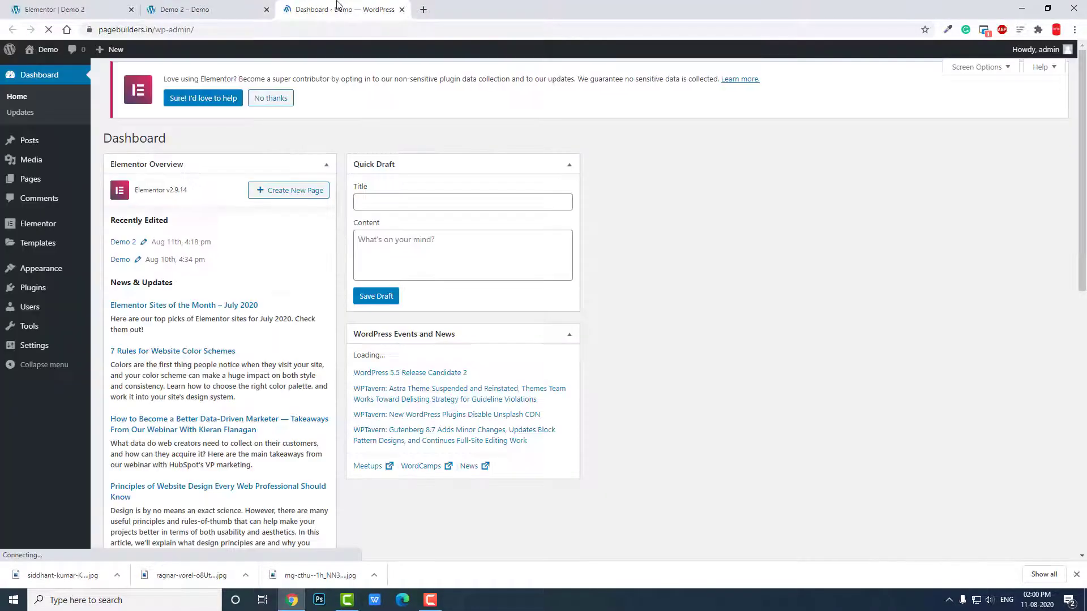
pyautogui.click(29, 289)
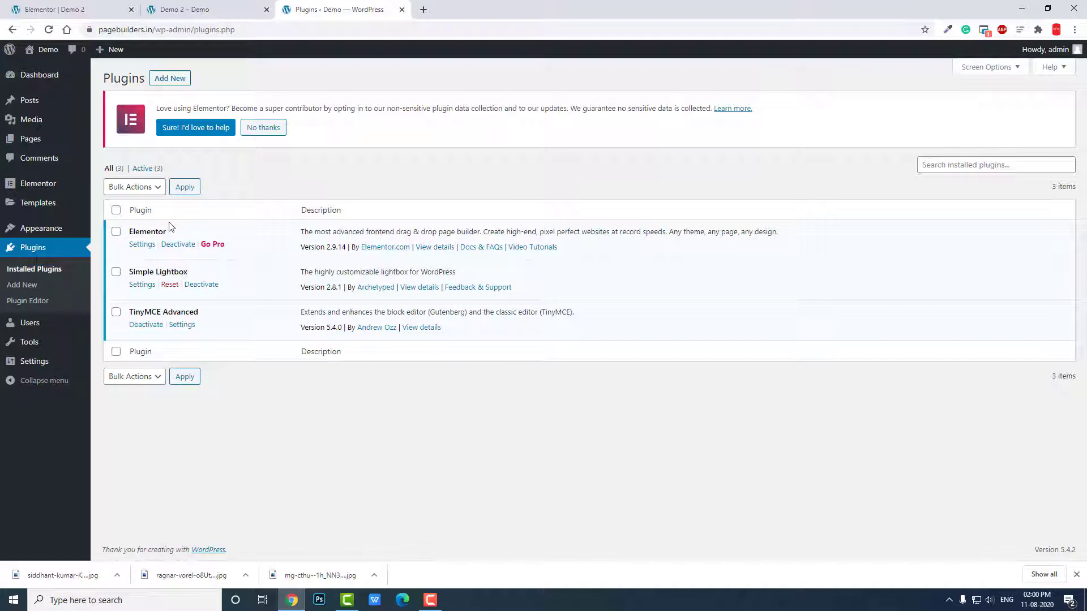
# - Back in the Elementor editor, show the trees image's Lightbox choices Default, Yes and No
pyautogui.click(105, 8)
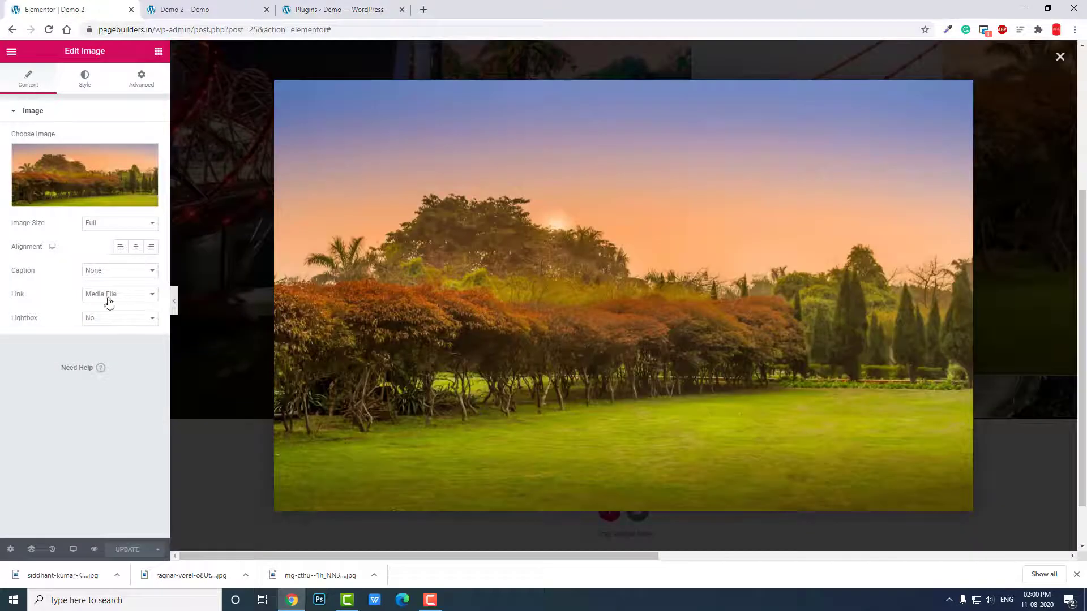
pyautogui.moveTo(587, 315)
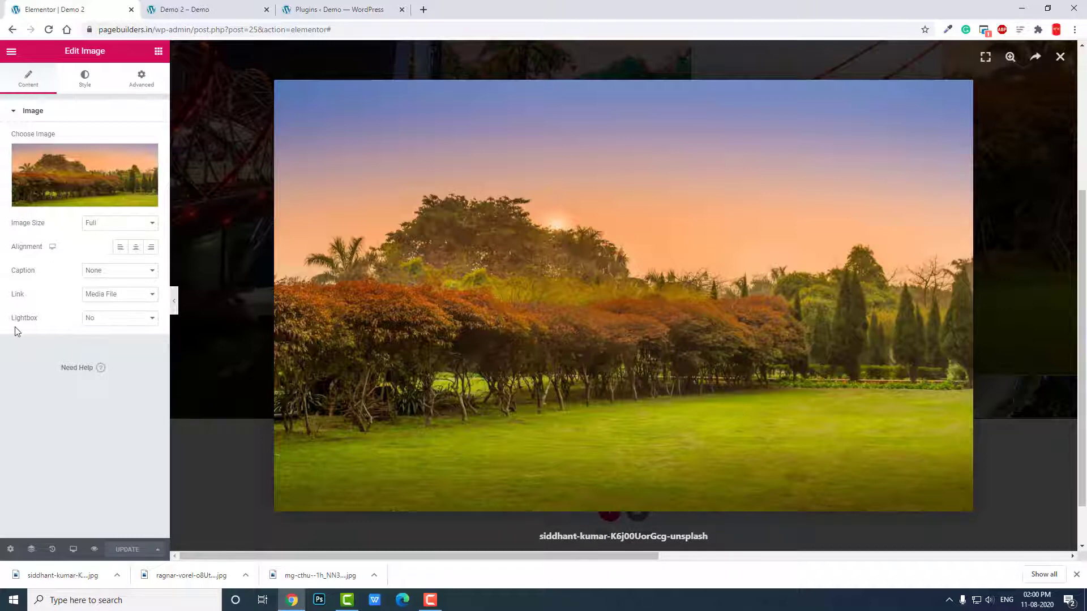
pyautogui.click(100, 320)
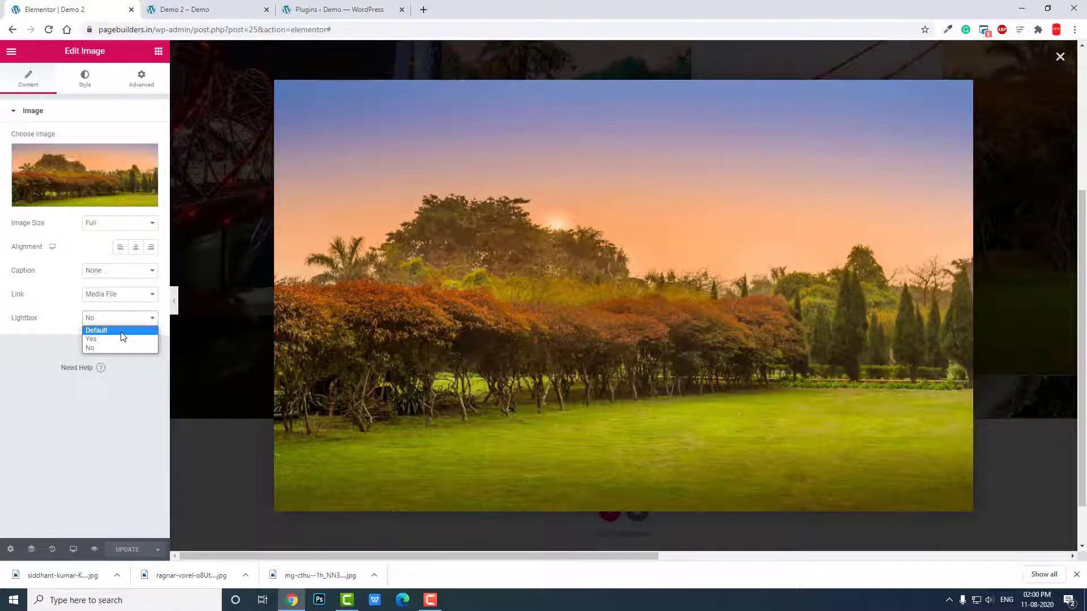
# - On the Demo 2 preview page, view the bridge image in the lightbox and advance to the next image
pyautogui.click(192, 9)
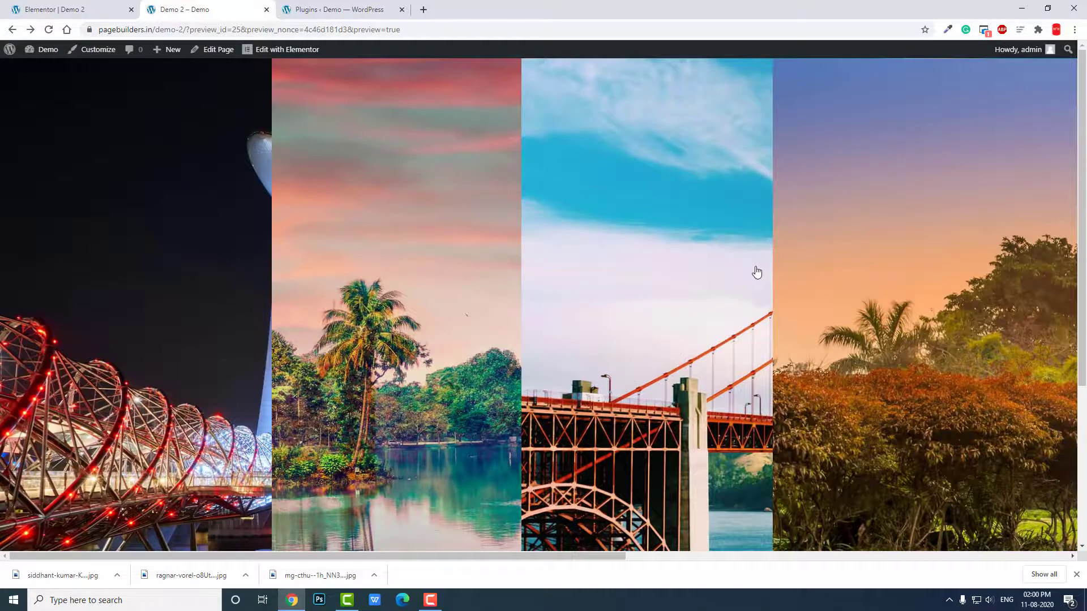
pyautogui.click(757, 272)
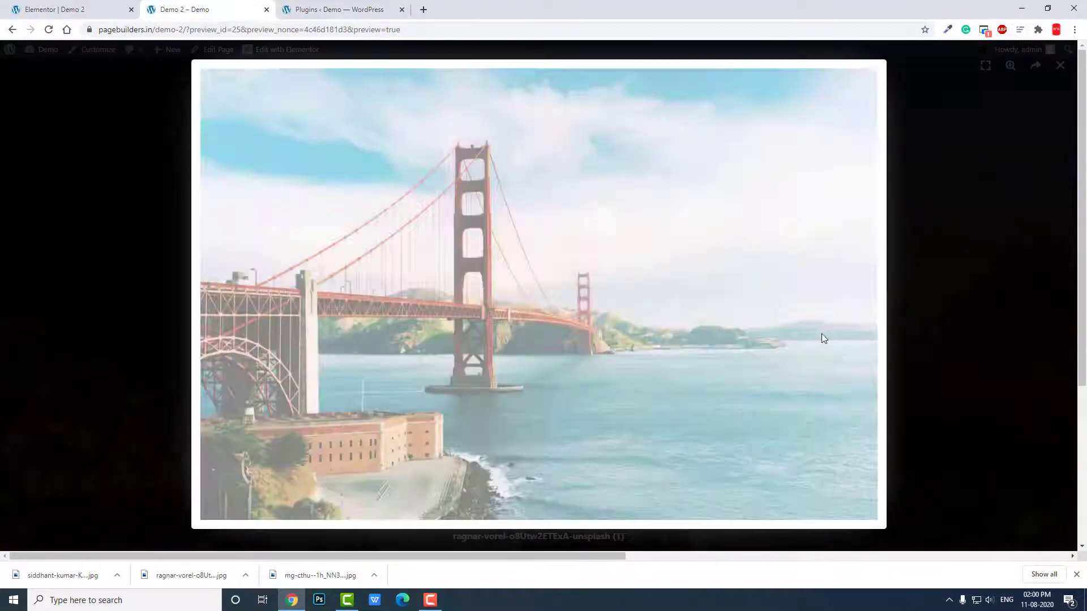
pyautogui.click(872, 302)
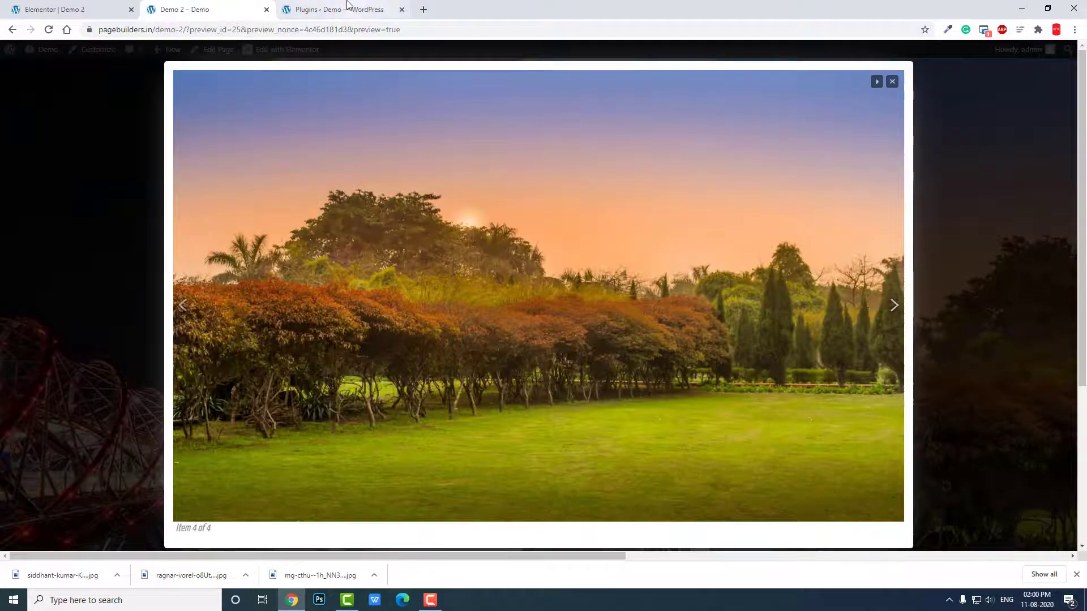
# - View the Simple Lightbox plugin details on the Plugins page, then close them
pyautogui.click(348, 6)
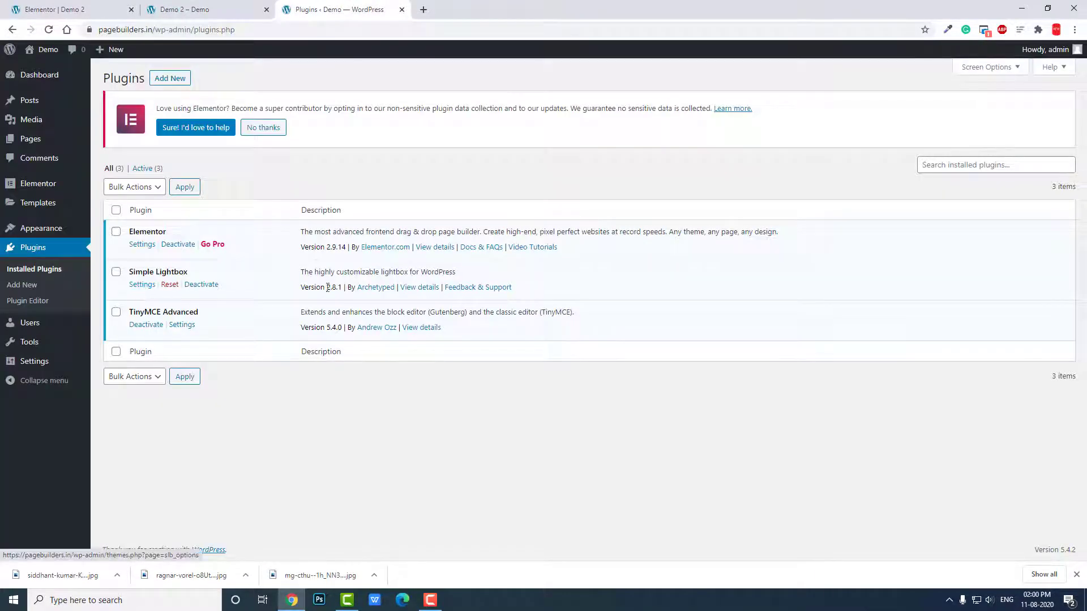
pyautogui.click(421, 289)
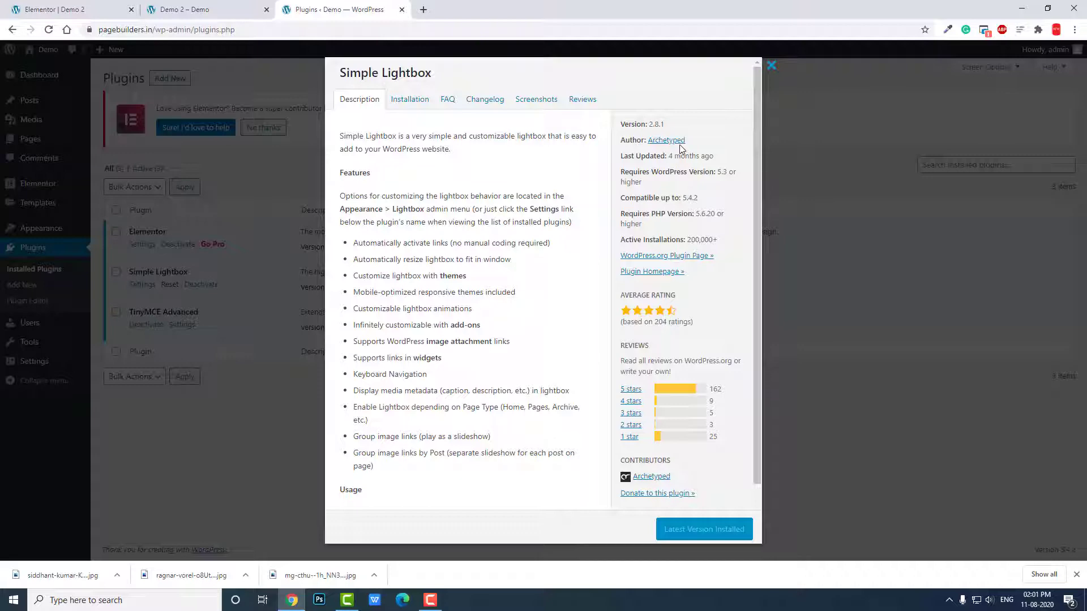
pyautogui.click(771, 66)
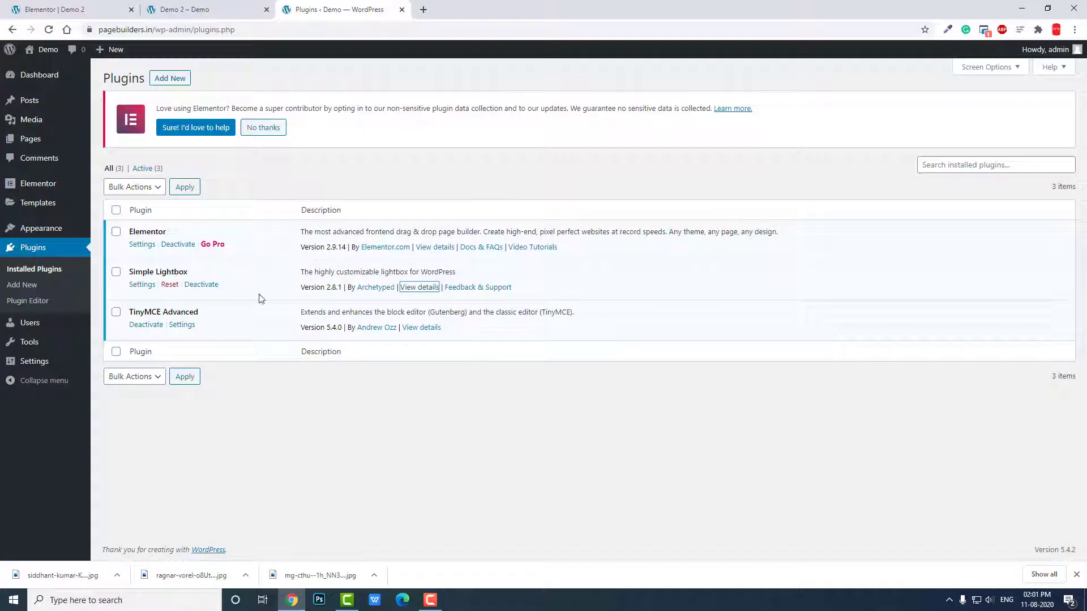
# - Deactivate Simple Lightbox, check the pagoda image preview, then return to the Plugins list
pyautogui.click(199, 285)
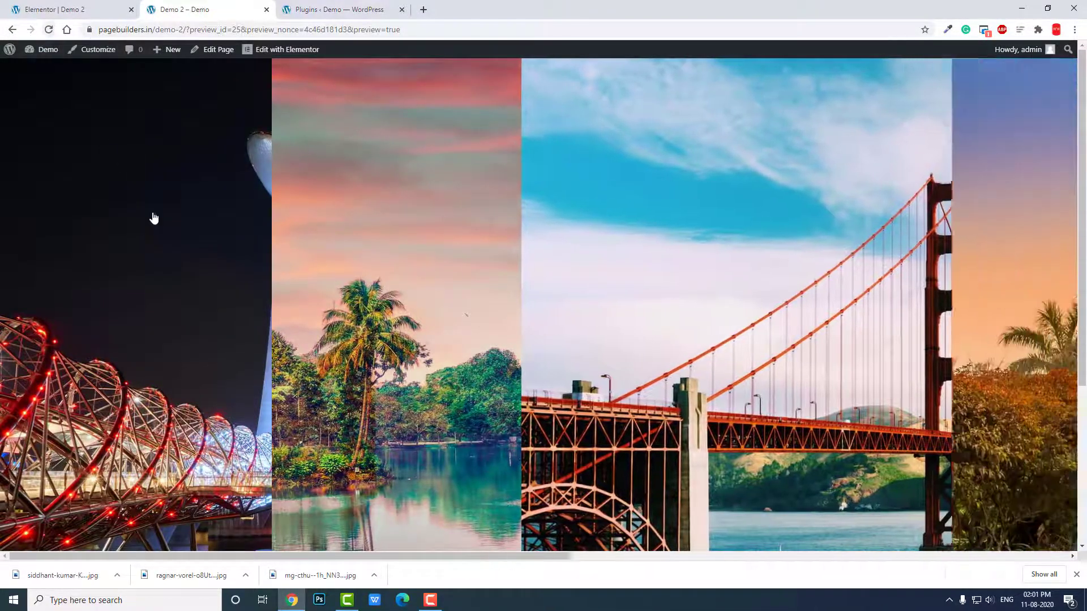
pyautogui.click(376, 250)
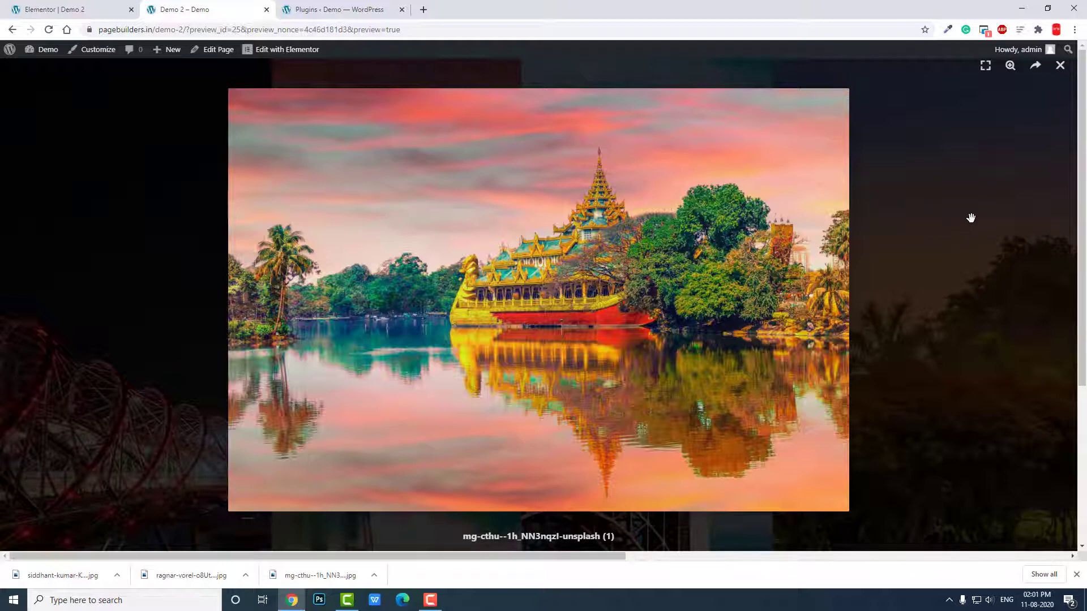
pyautogui.click(311, 9)
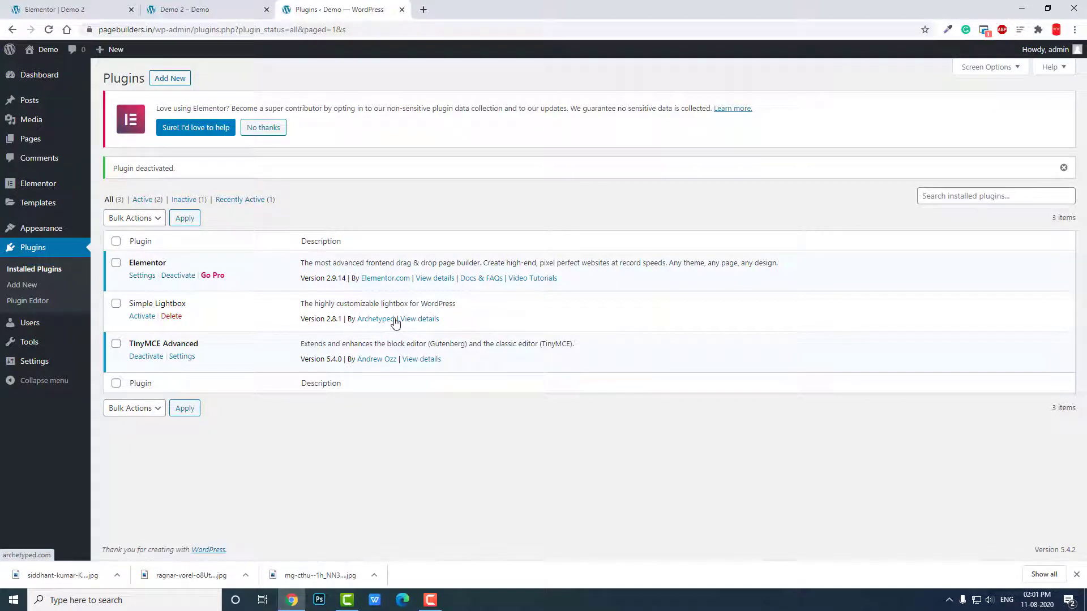
# - Close the open lightbox on the Demo 2 preview page and reload the page twice
pyautogui.click(245, 6)
pyautogui.click(1060, 66)
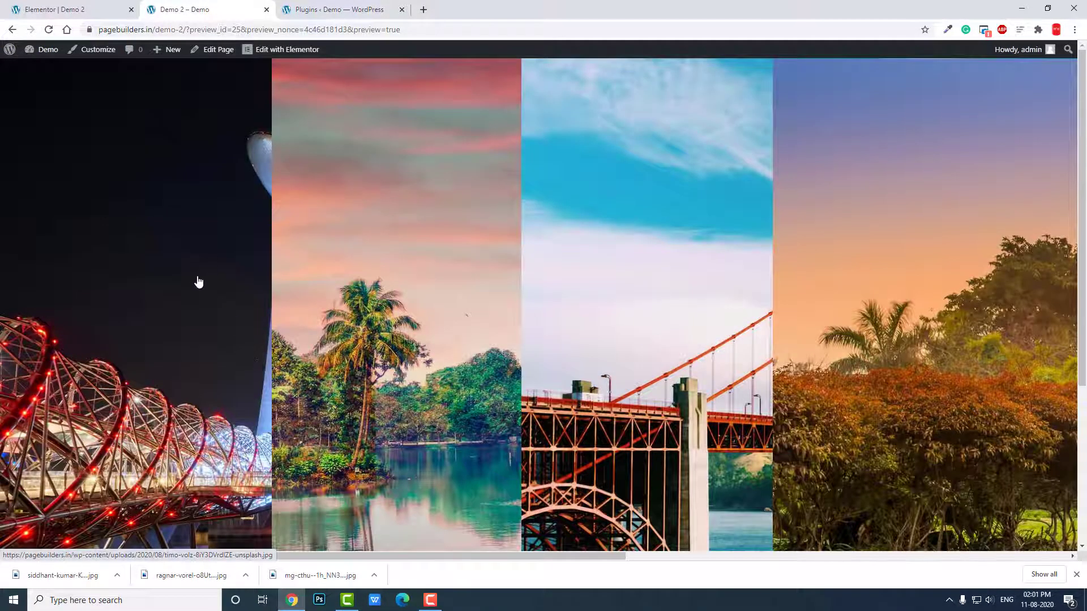
pyautogui.click(49, 29)
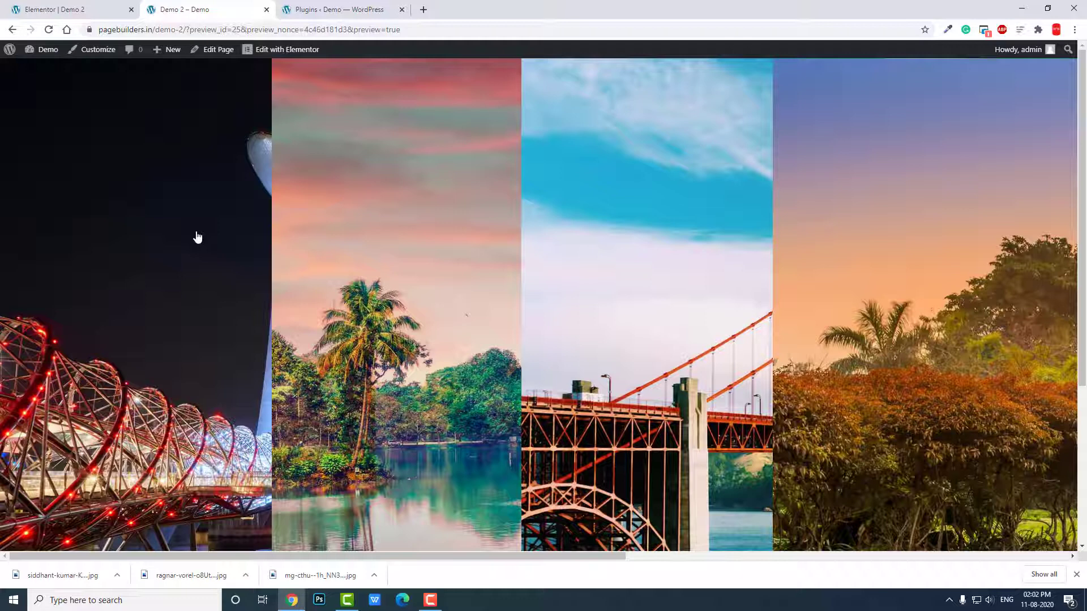
pyautogui.click(49, 30)
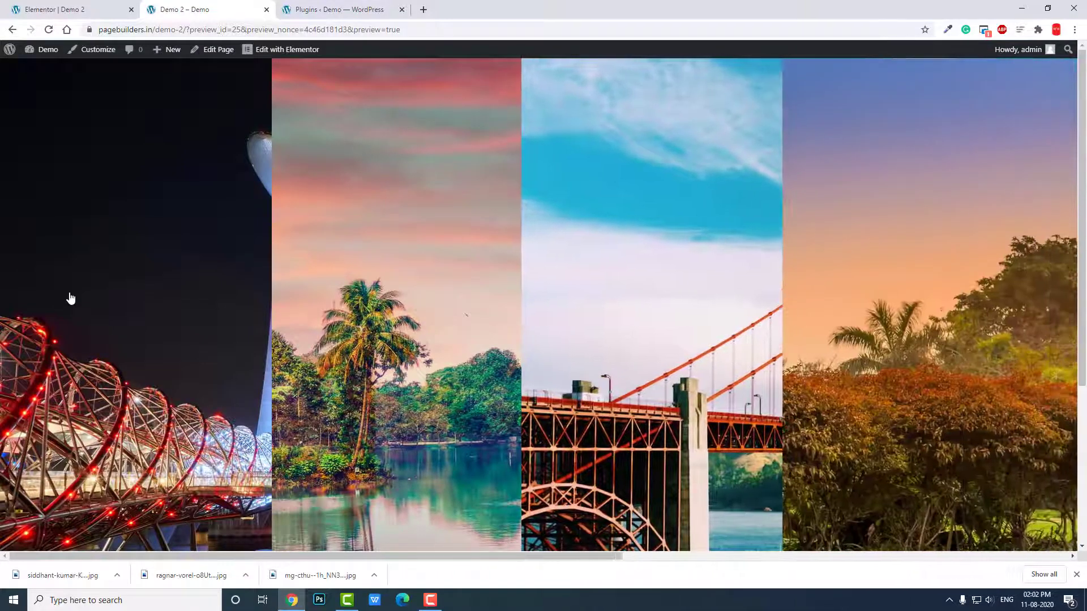
pyautogui.click(55, 8)
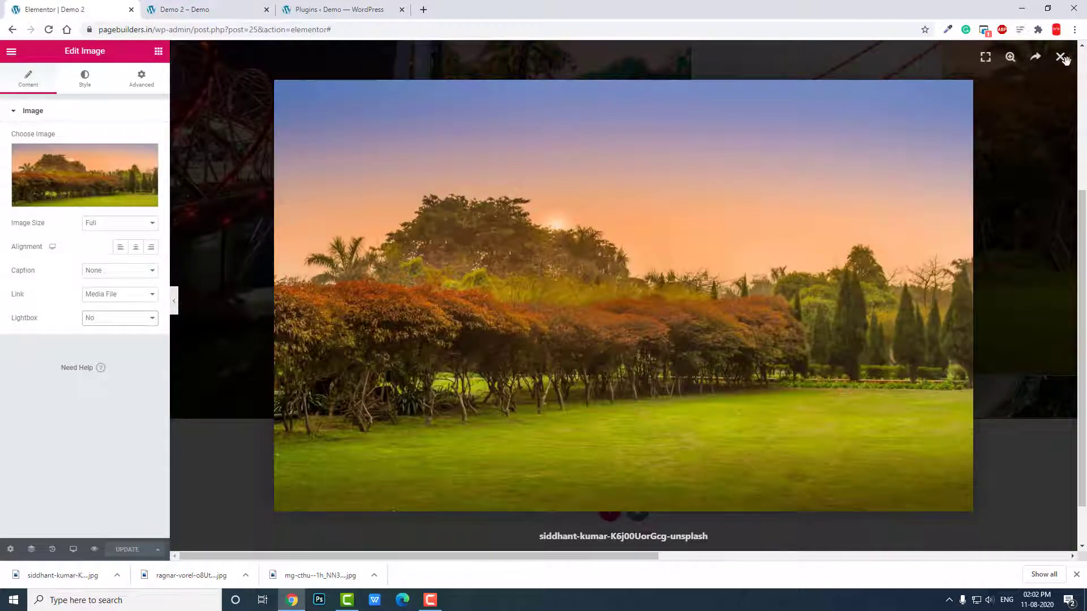
pyautogui.click(1060, 57)
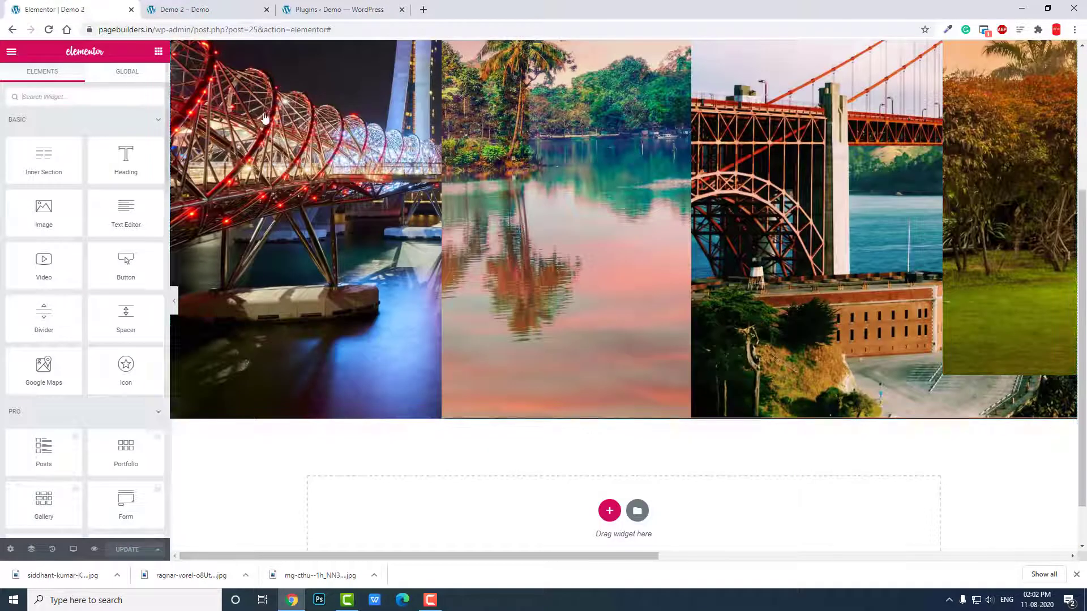
pyautogui.click(339, 173)
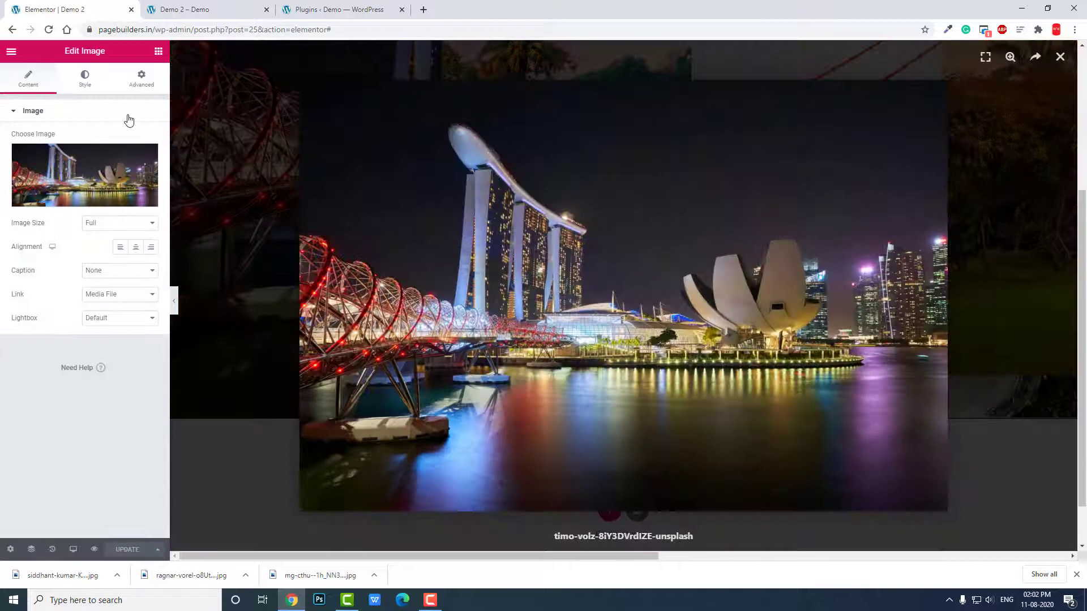
pyautogui.click(142, 79)
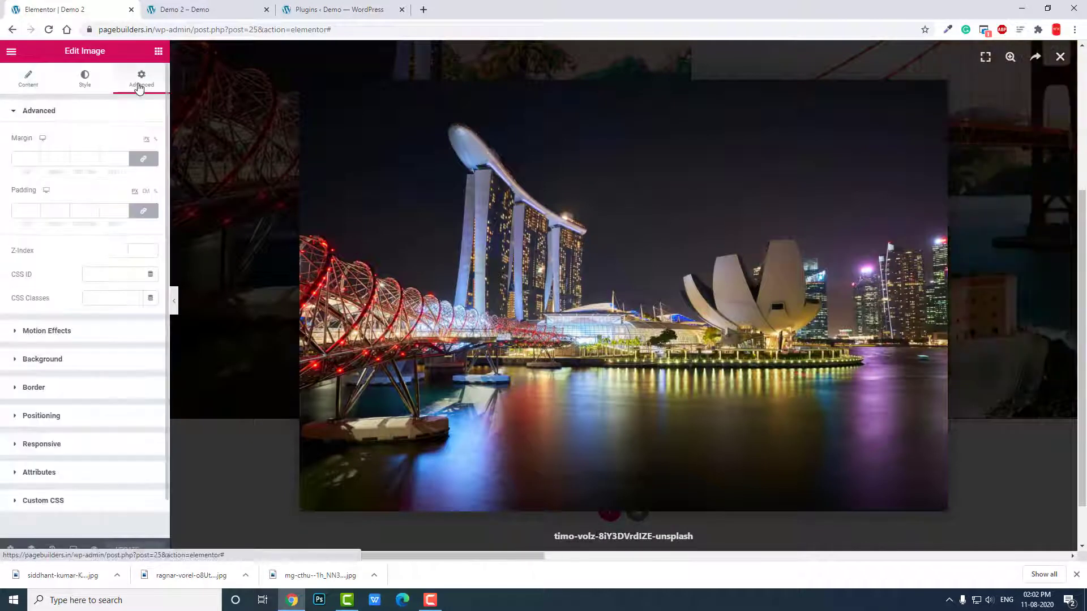
pyautogui.click(79, 333)
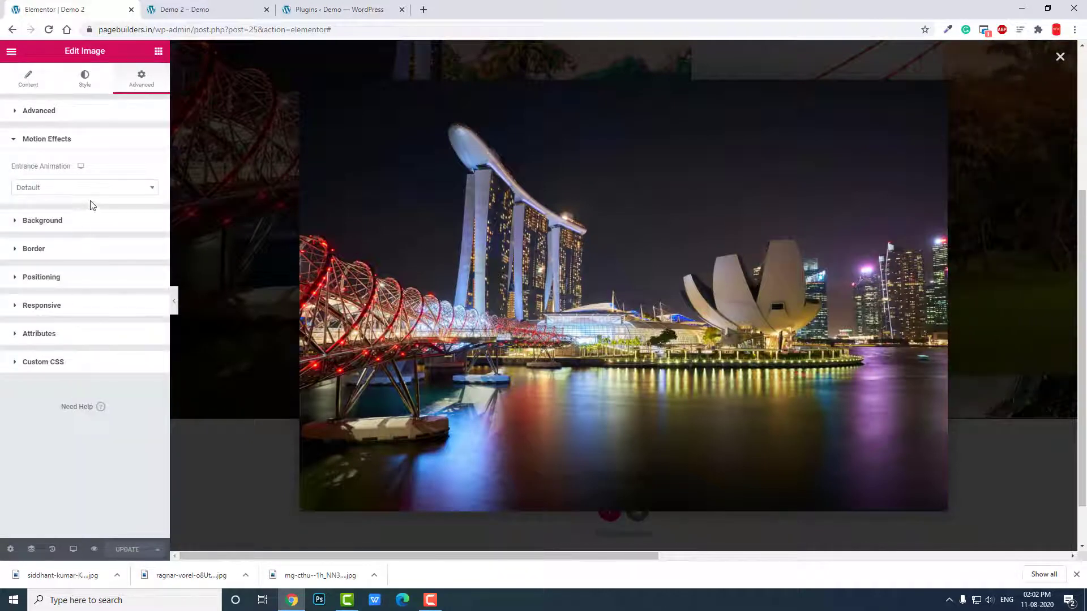
pyautogui.click(73, 278)
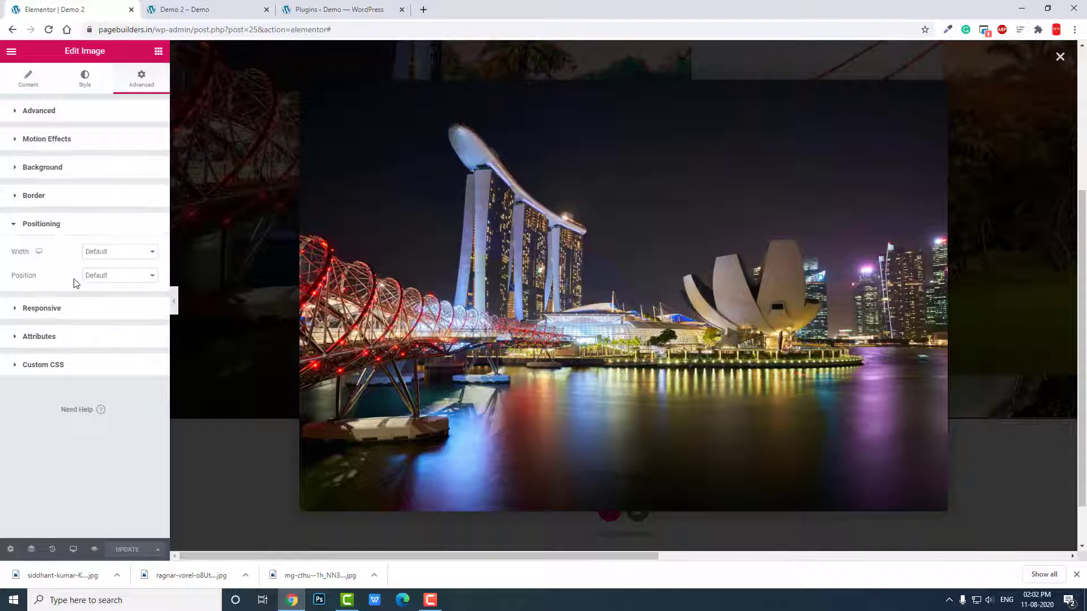
pyautogui.click(1061, 57)
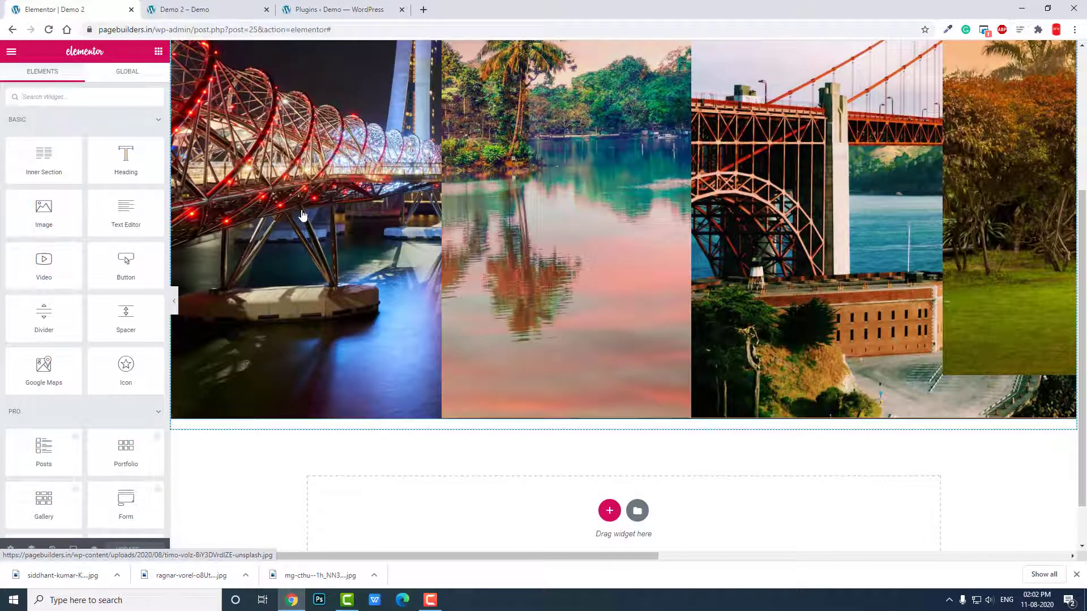
pyautogui.scroll(2, 308, 222)
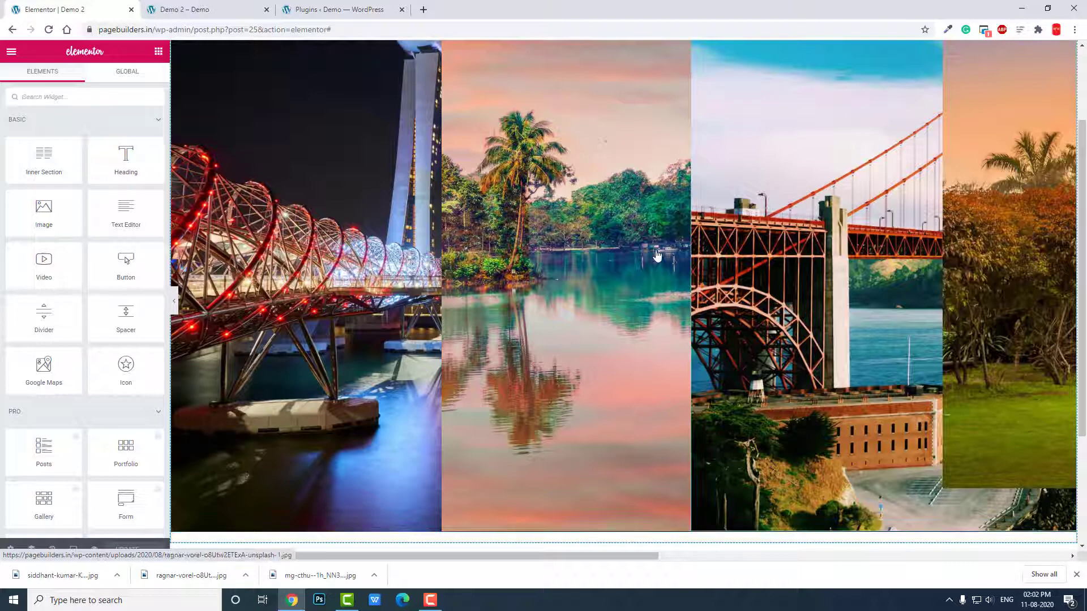
pyautogui.click(592, 222)
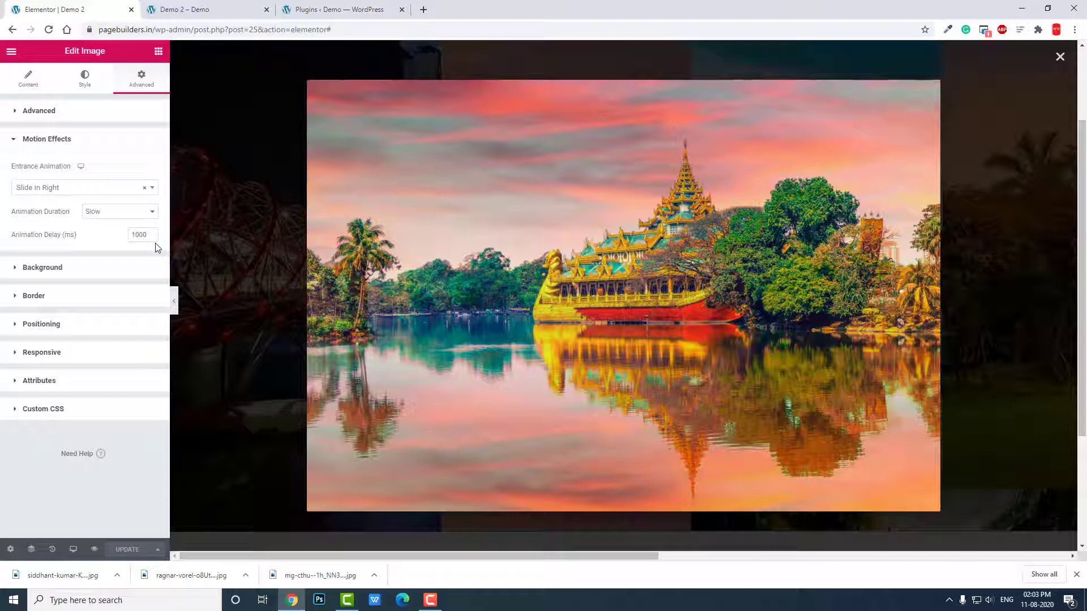
pyautogui.click(70, 324)
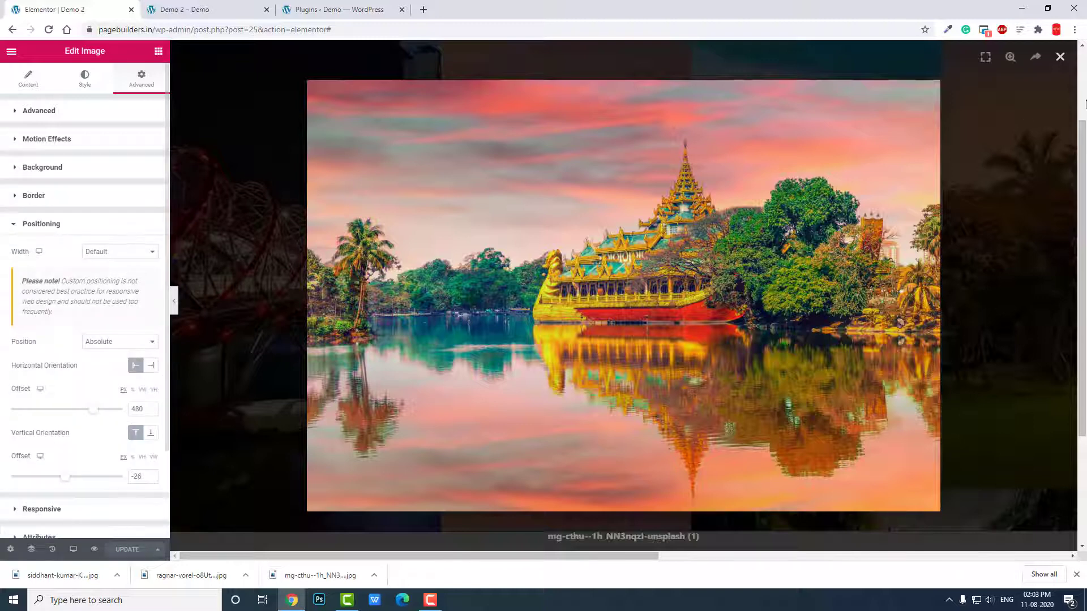
pyautogui.click(1058, 58)
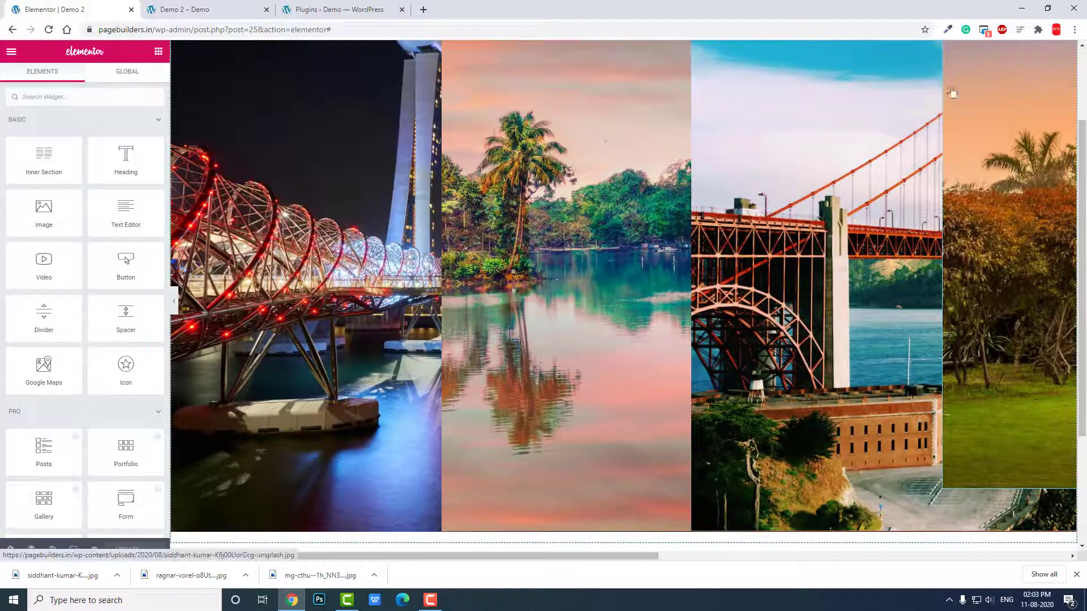
# - Add a new single-column section in the empty area of the page
pyautogui.scroll(3, 647, 163)
pyautogui.click(638, 48)
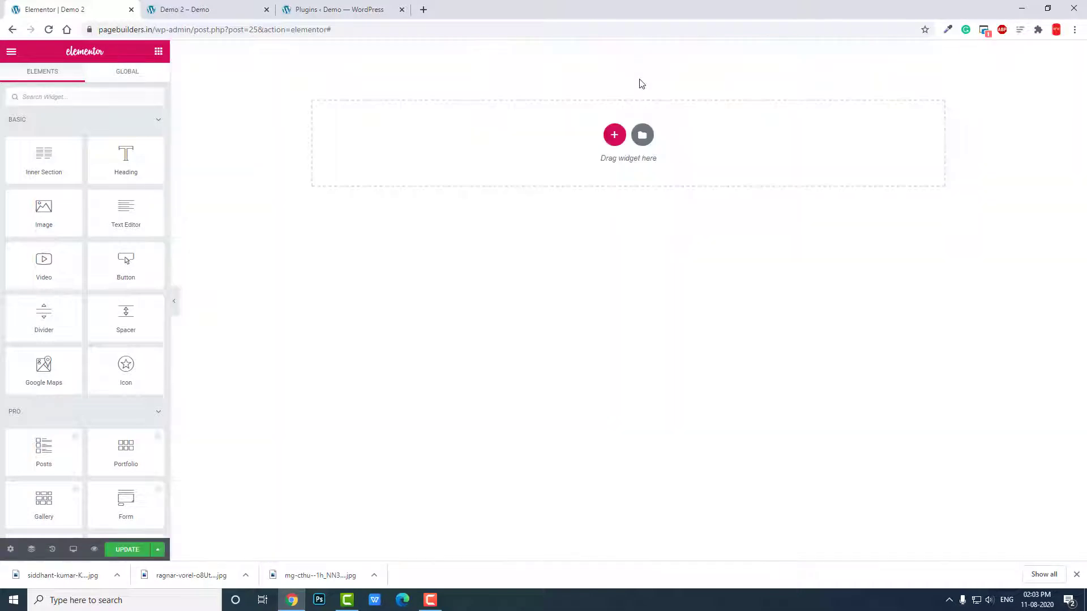
pyautogui.click(616, 138)
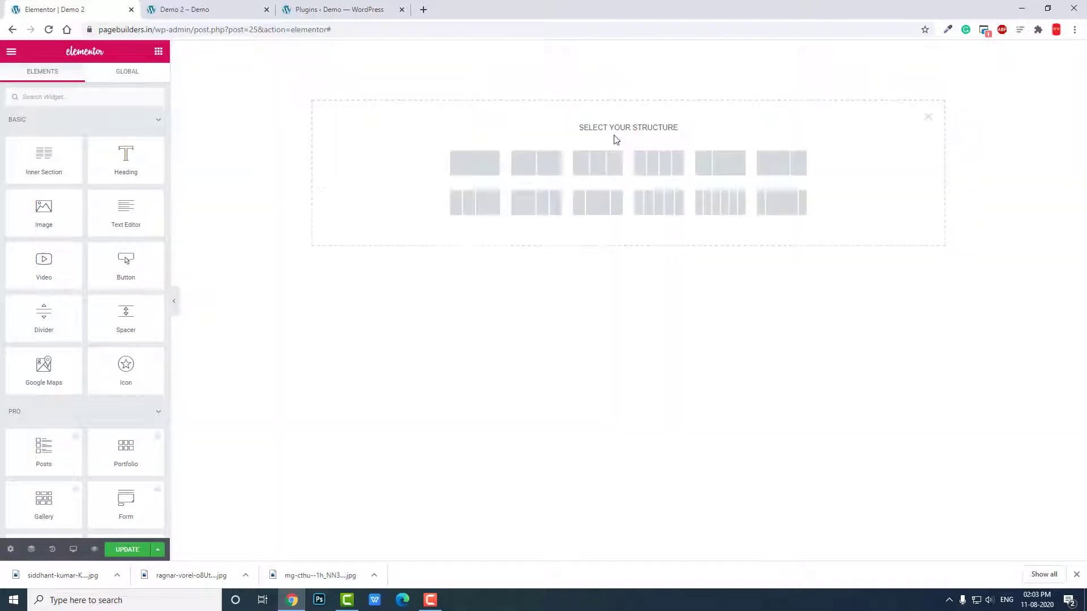
pyautogui.click(490, 168)
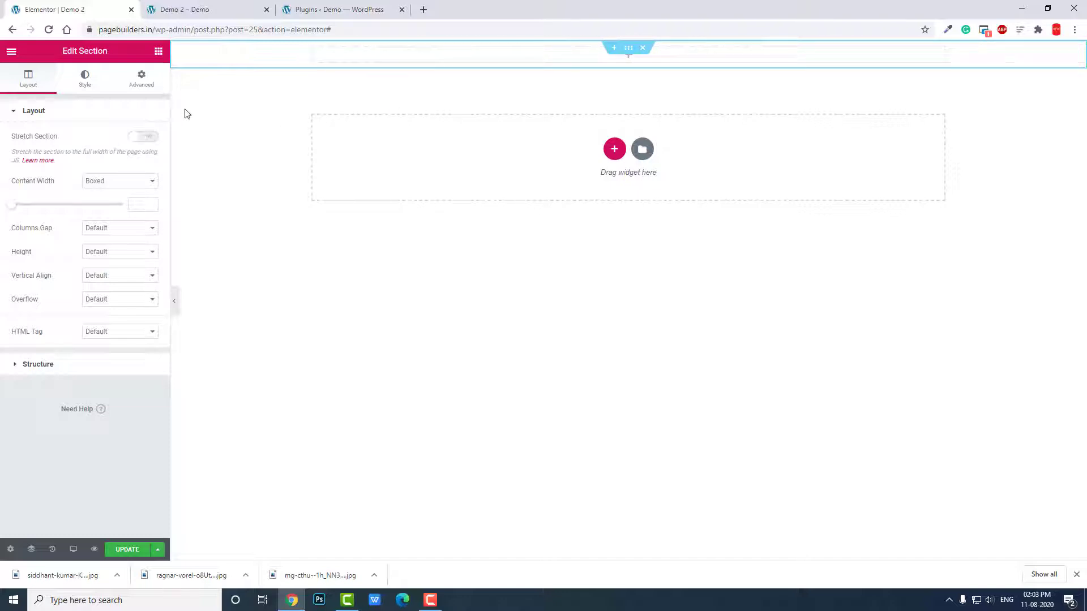
# - Place an Image widget in the new section with Image Size Full and Link set to Media File
pyautogui.click(158, 51)
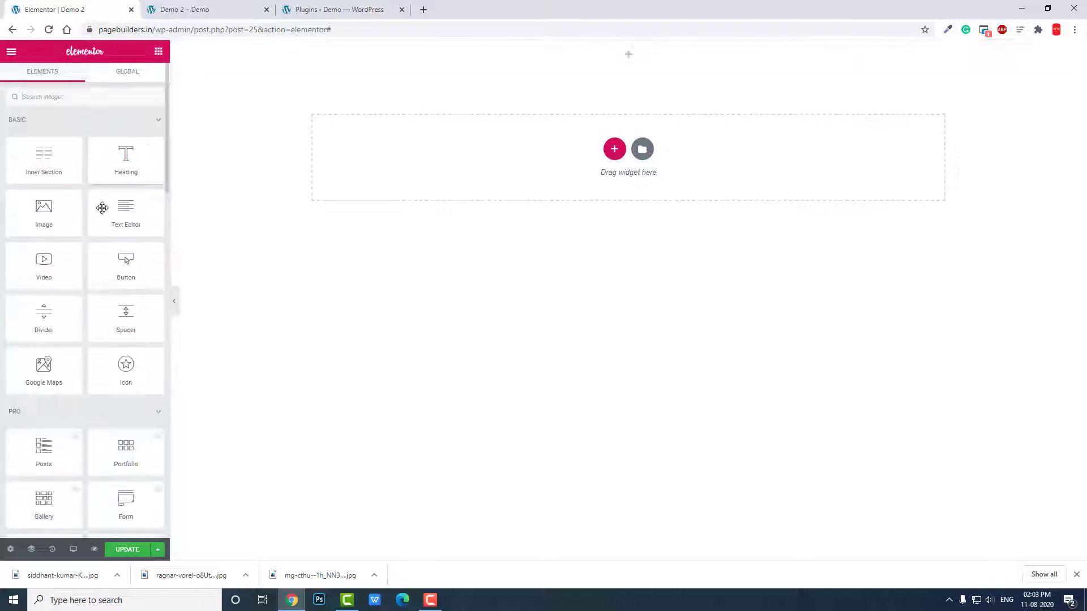
pyautogui.moveTo(68, 226); pyautogui.dragTo(560, 54)
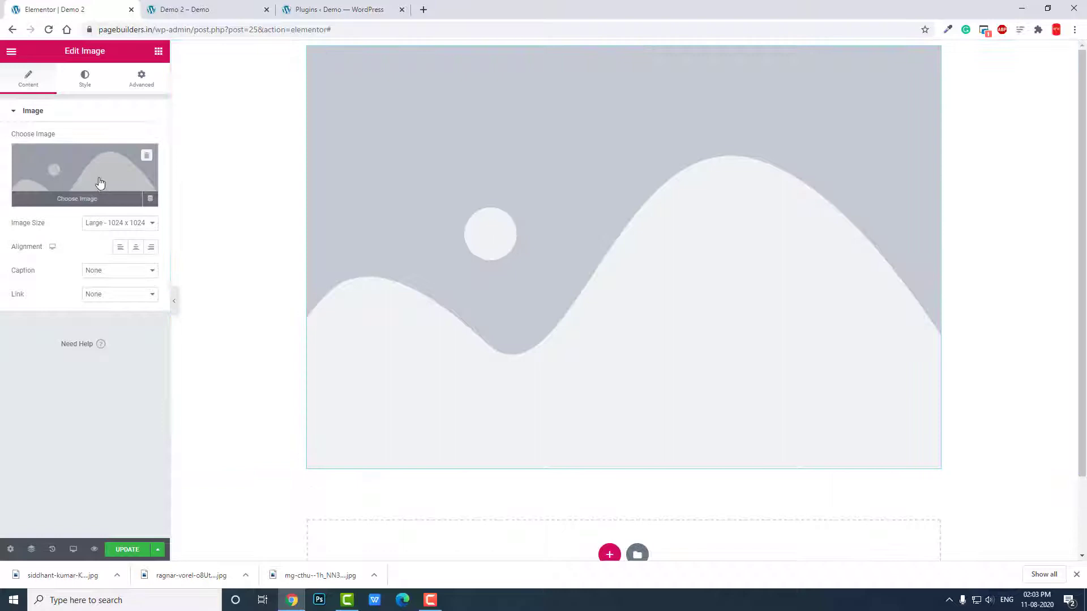
pyautogui.click(102, 225)
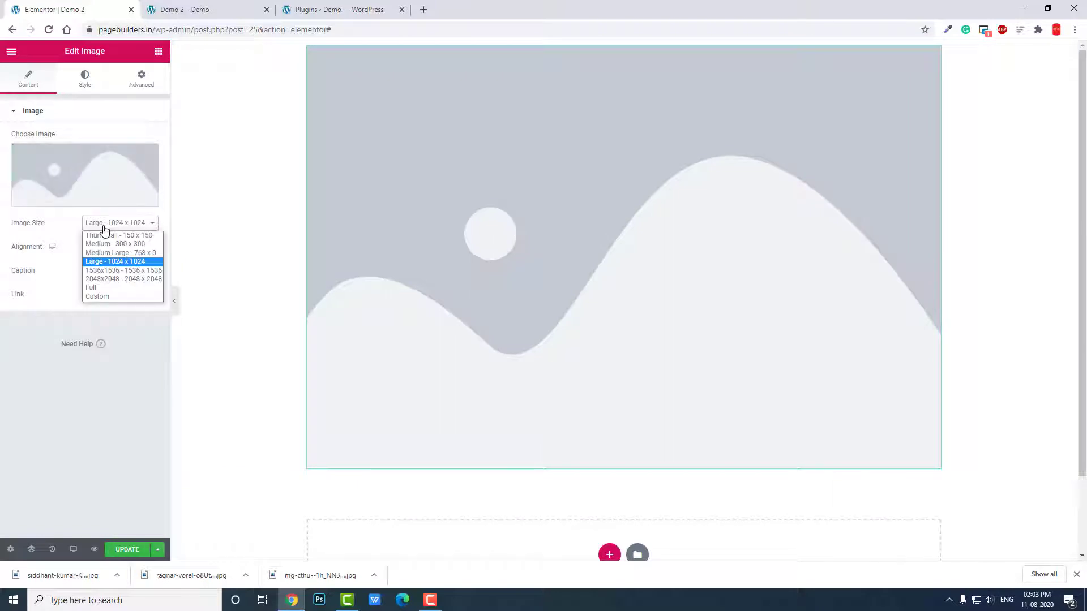
pyautogui.click(102, 287)
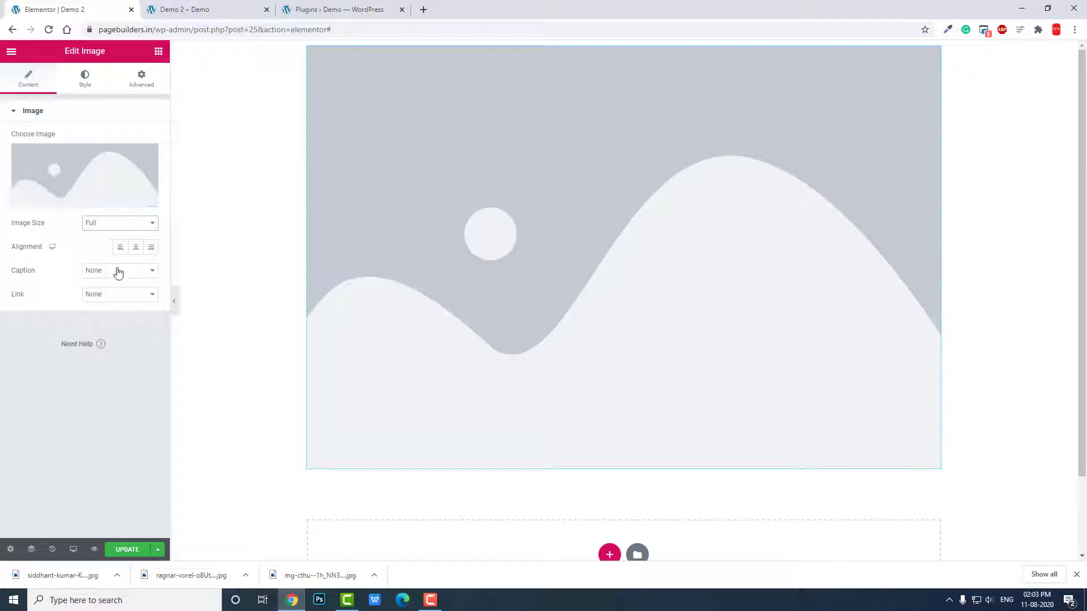
pyautogui.click(108, 299)
pyautogui.click(114, 320)
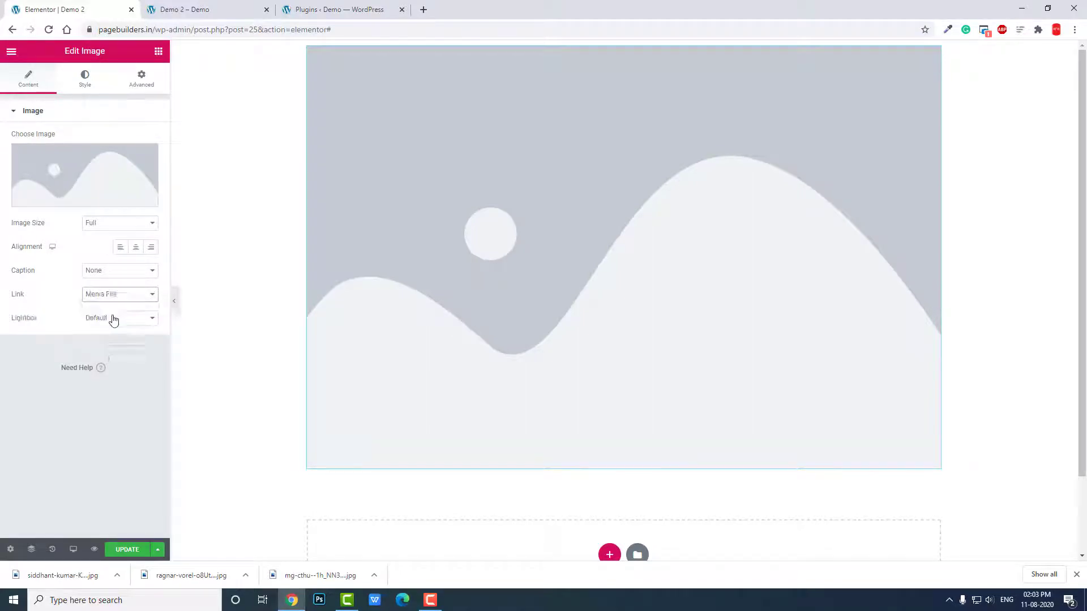
# - Insert the Marina Bay night photo from the Media Library into the widget
pyautogui.click(89, 178)
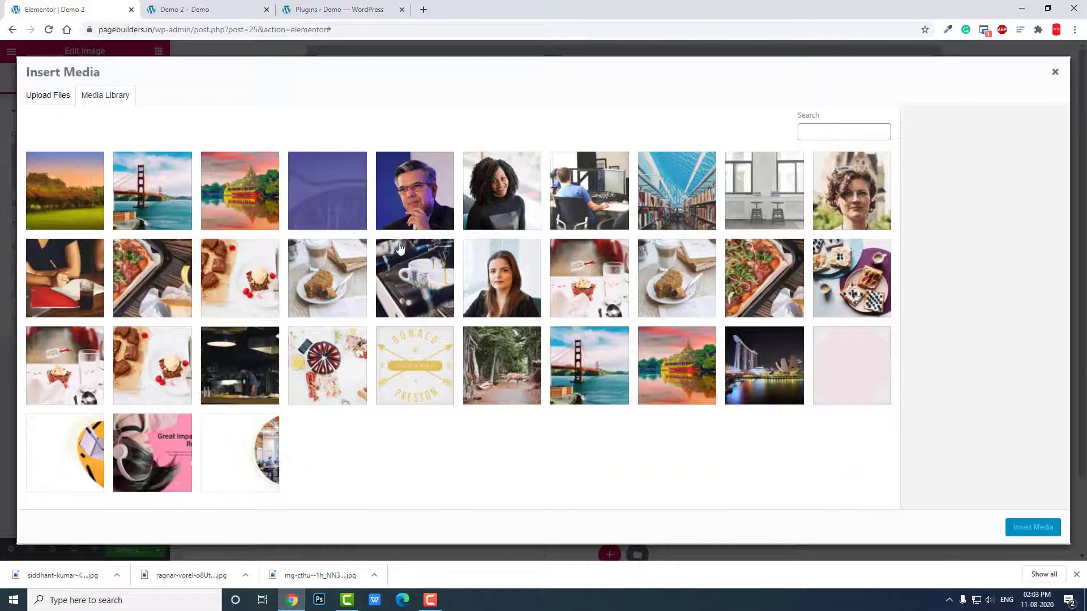
pyautogui.click(758, 374)
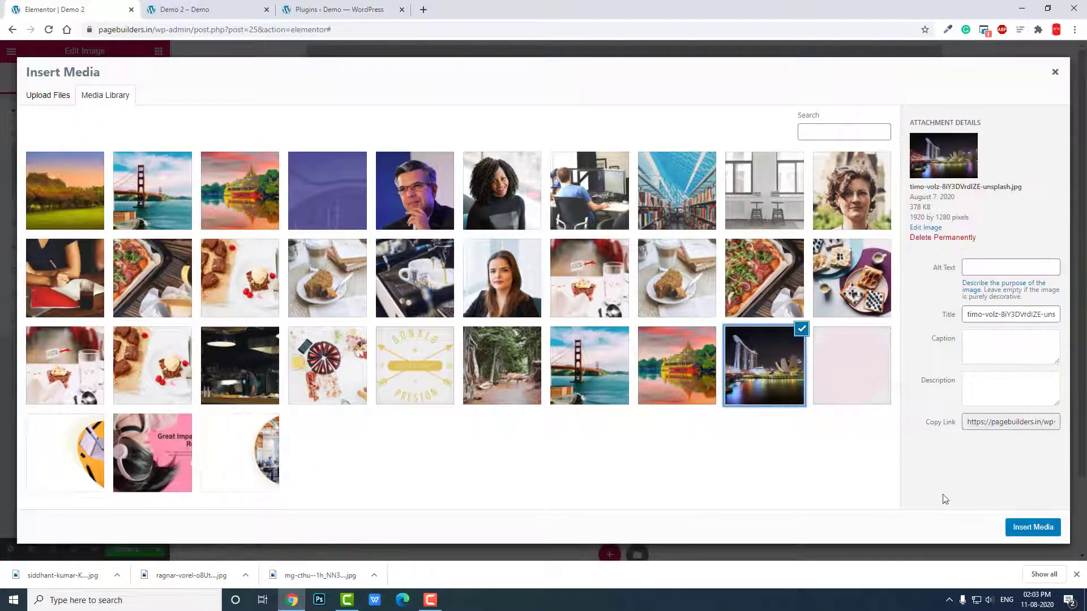
pyautogui.click(1032, 528)
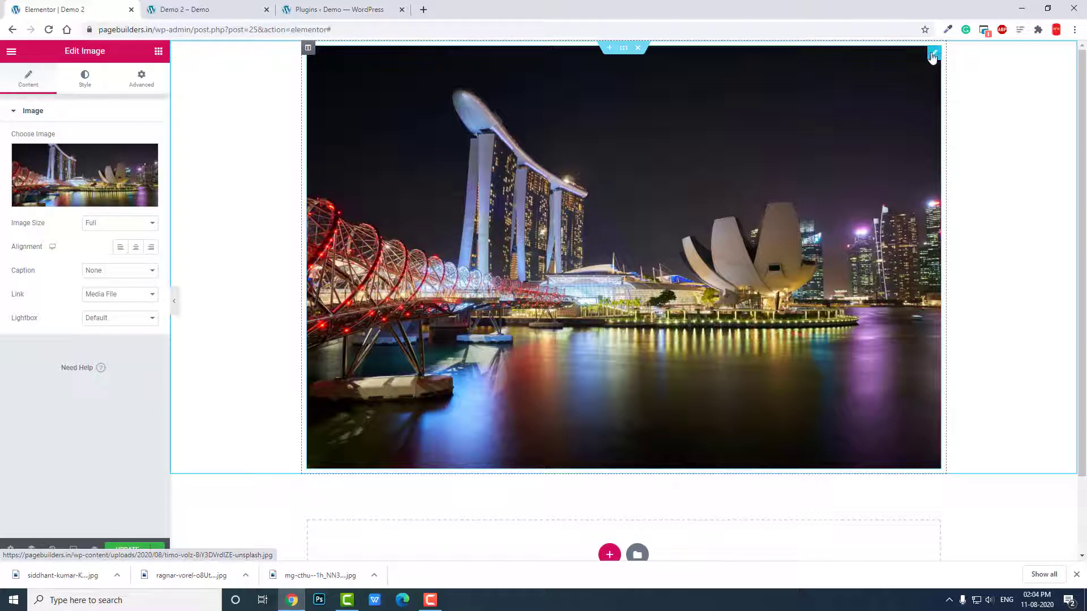
# - Copy the Singapore image widget and paste a duplicate below it
pyautogui.rightClick(931, 53)
pyautogui.click(962, 106)
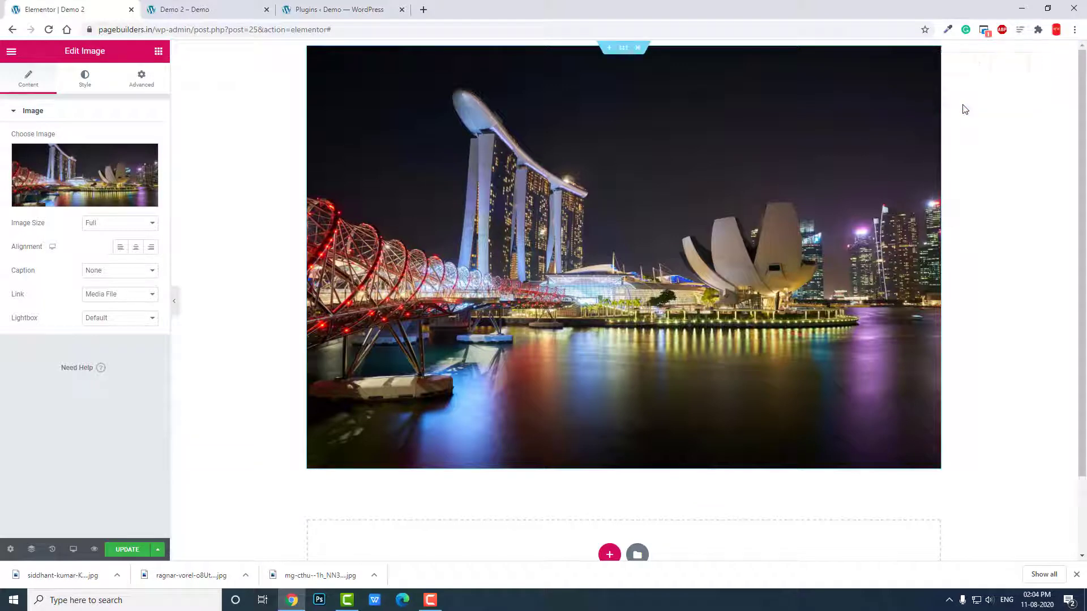
pyautogui.rightClick(911, 71)
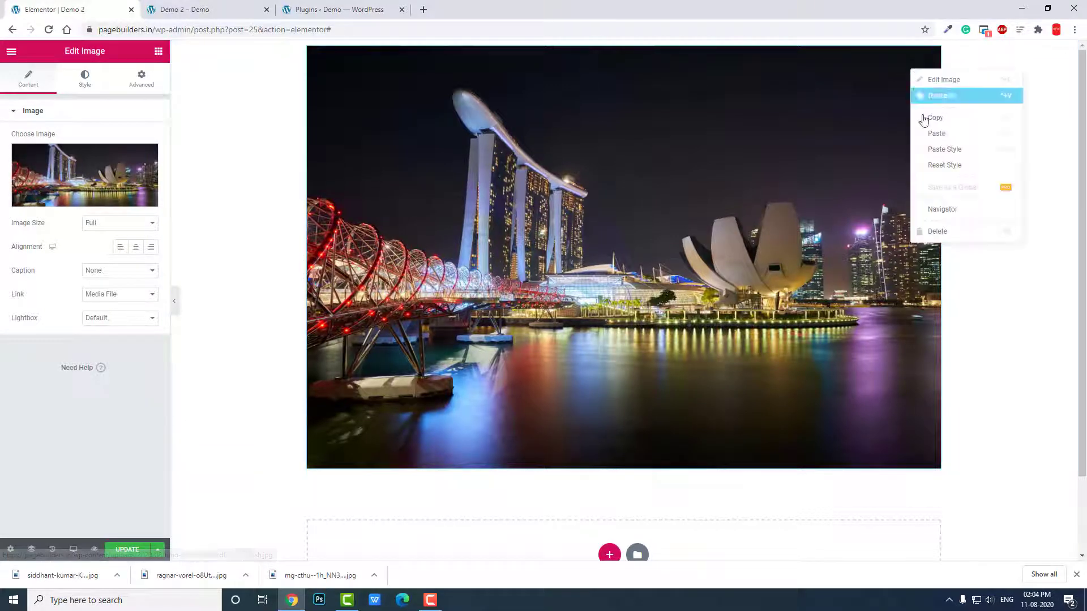
pyautogui.click(936, 139)
pyautogui.scroll(-4, 848, 215)
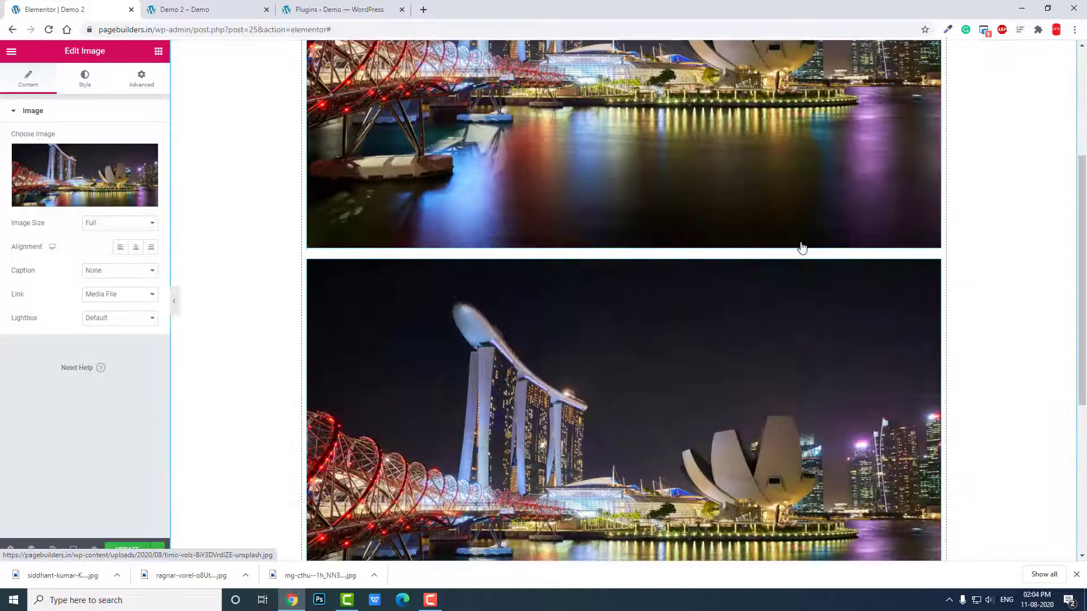
pyautogui.click(581, 381)
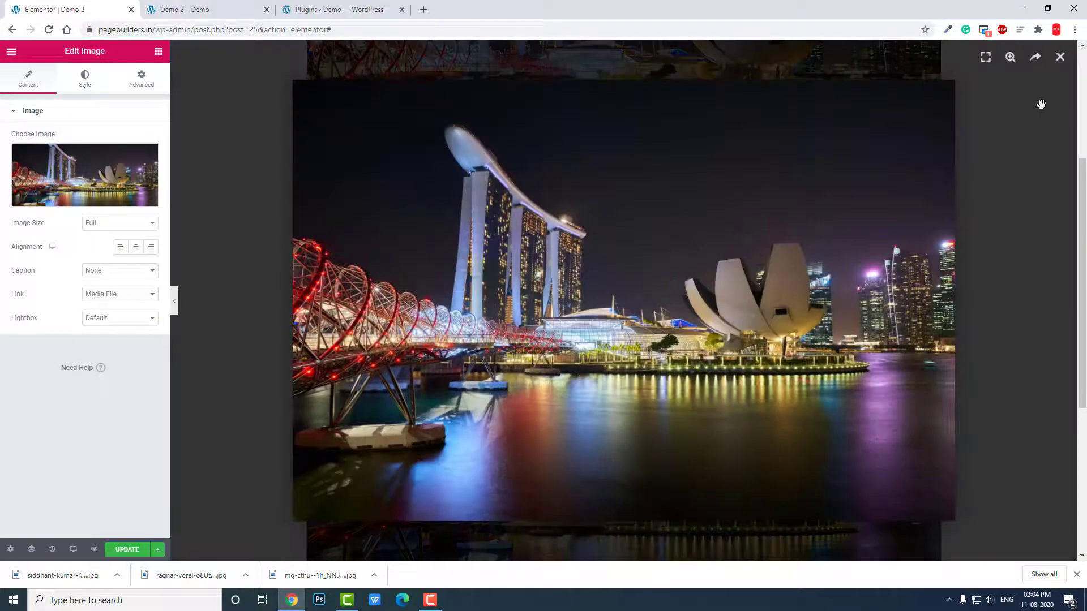
pyautogui.click(1066, 60)
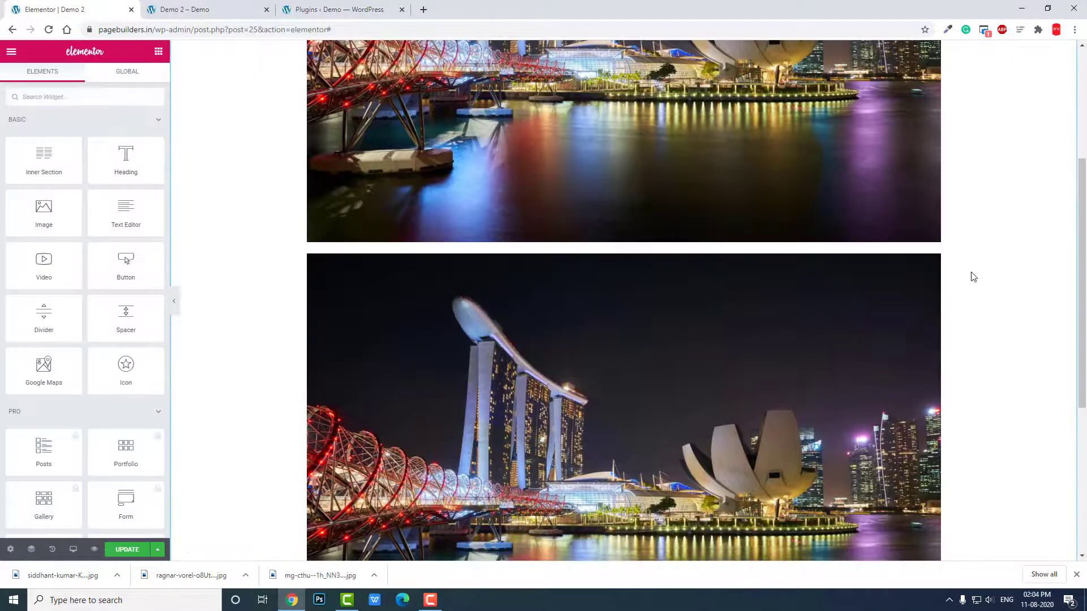
# - Replace the duplicate's picture with the pagoda lake image from the media library
pyautogui.click(935, 261)
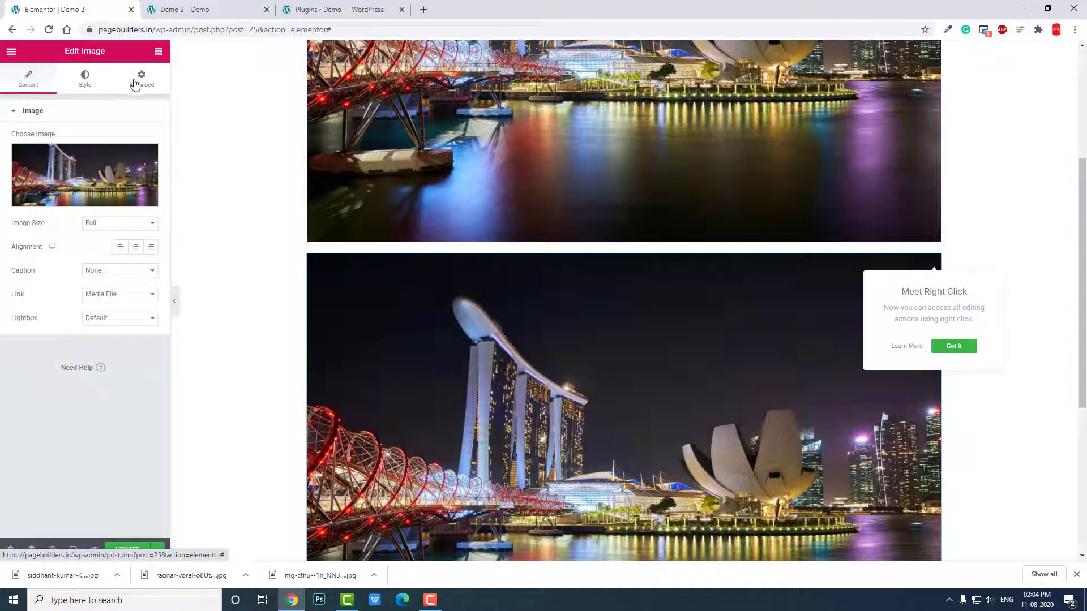
pyautogui.click(96, 164)
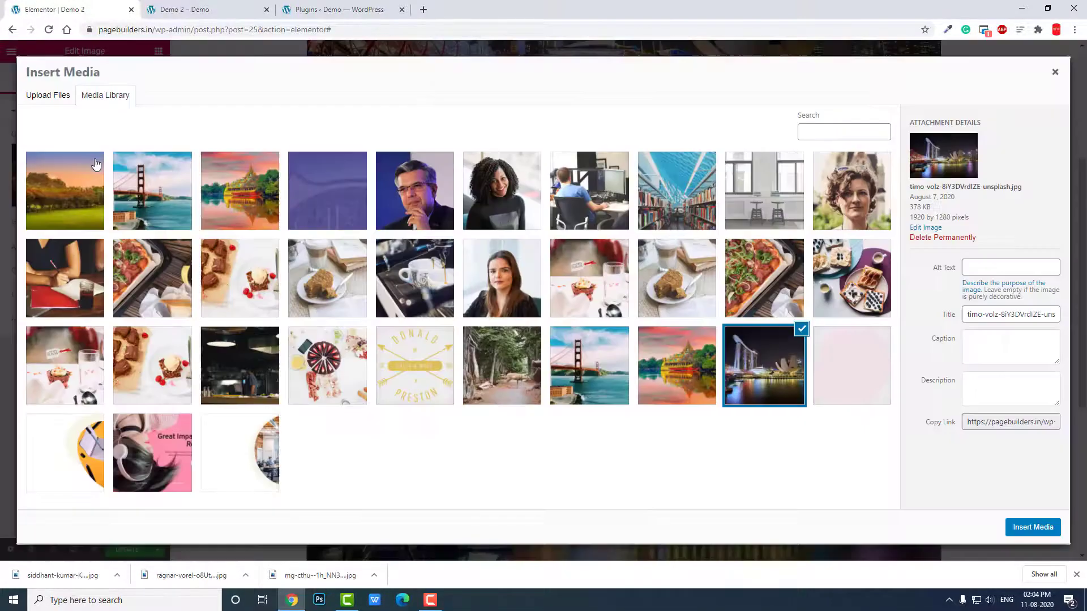
pyautogui.click(232, 191)
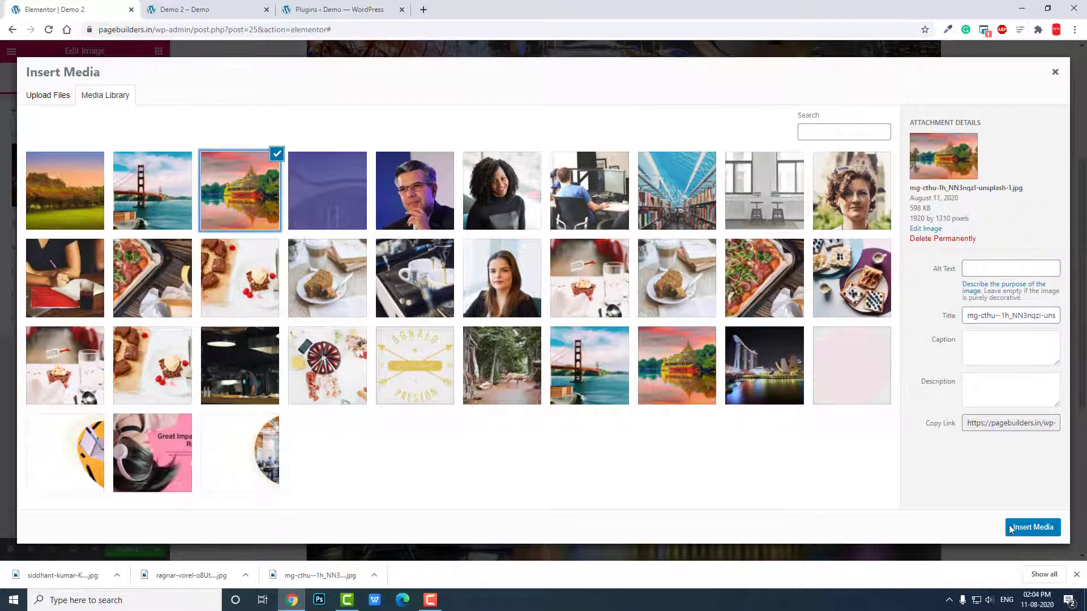
pyautogui.click(1045, 532)
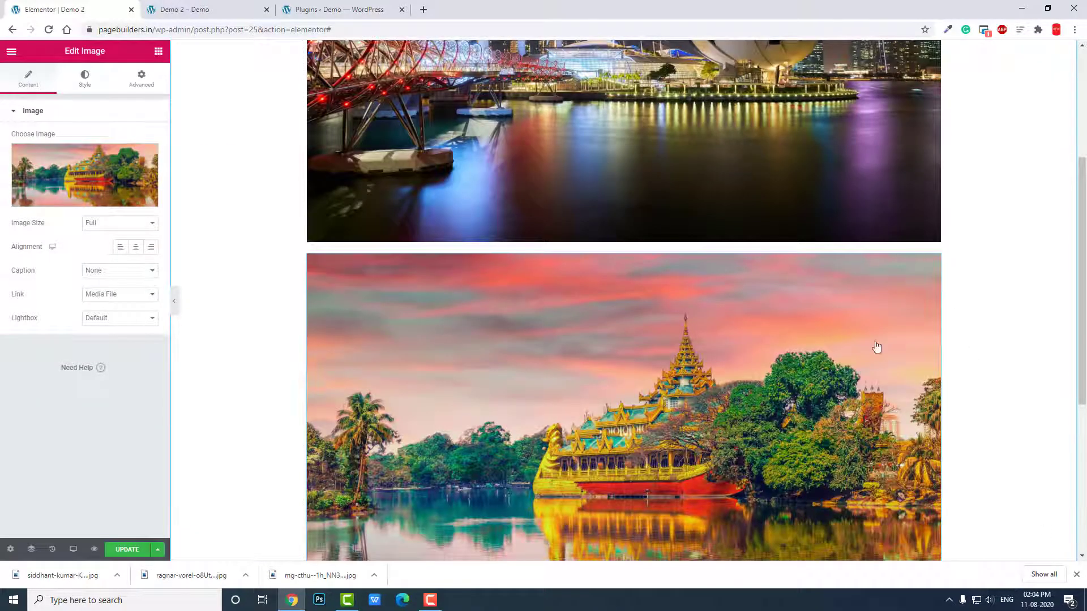
# - Set the pagoda image's Position to Absolute and drag it right to offset 283, -2 over the Singapore photo
pyautogui.click(143, 79)
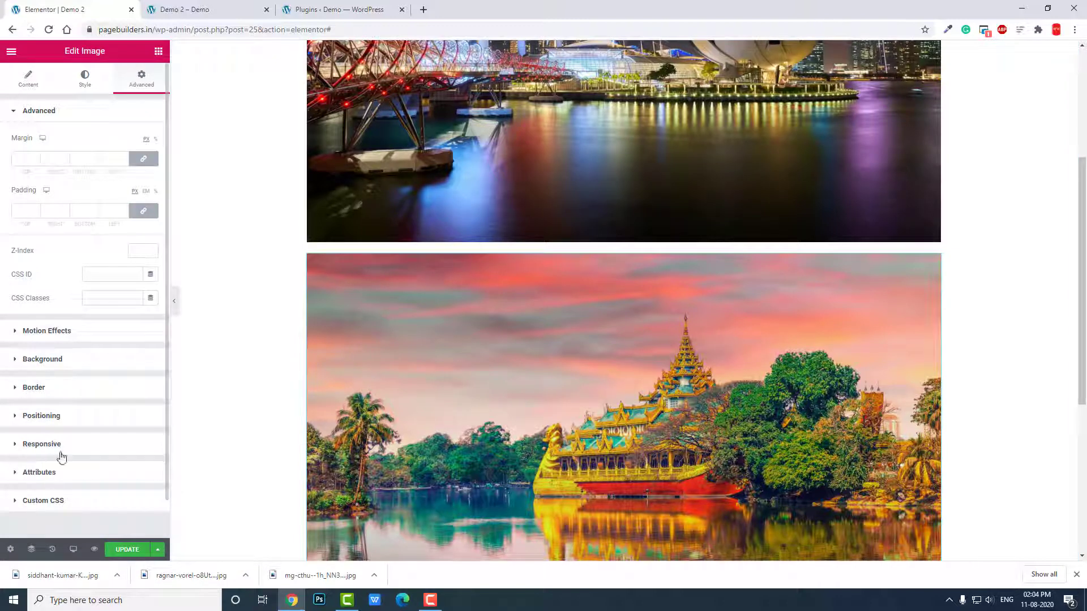
pyautogui.click(68, 416)
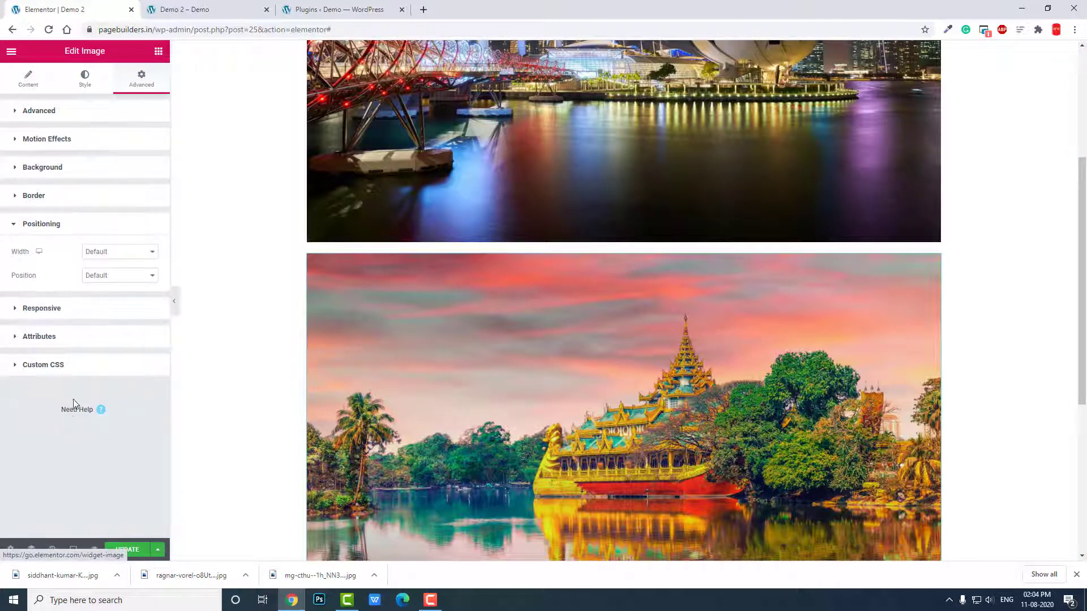
pyautogui.click(119, 276)
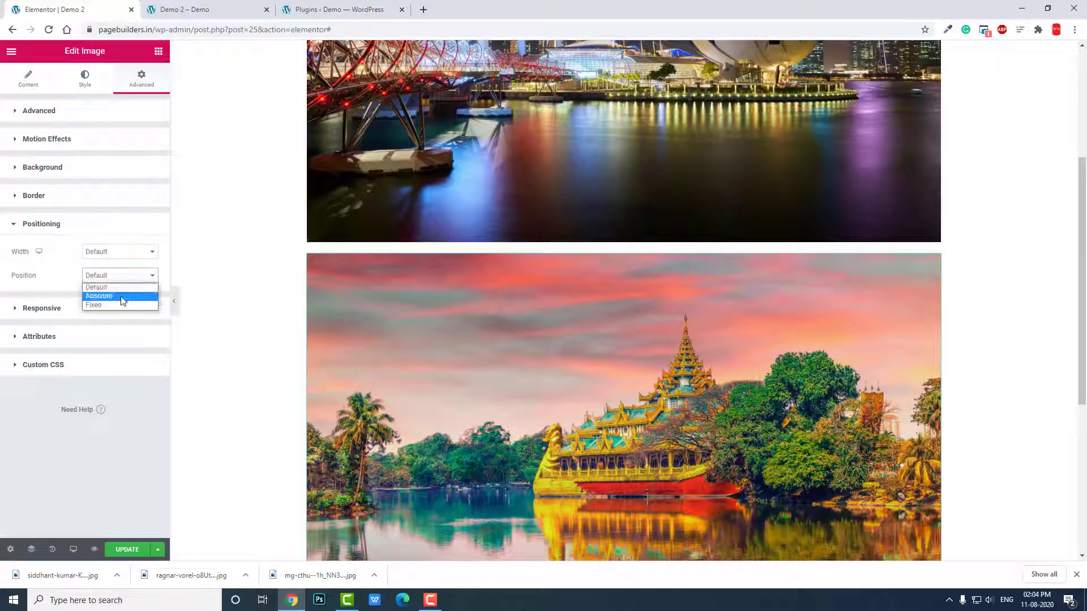
pyautogui.click(120, 297)
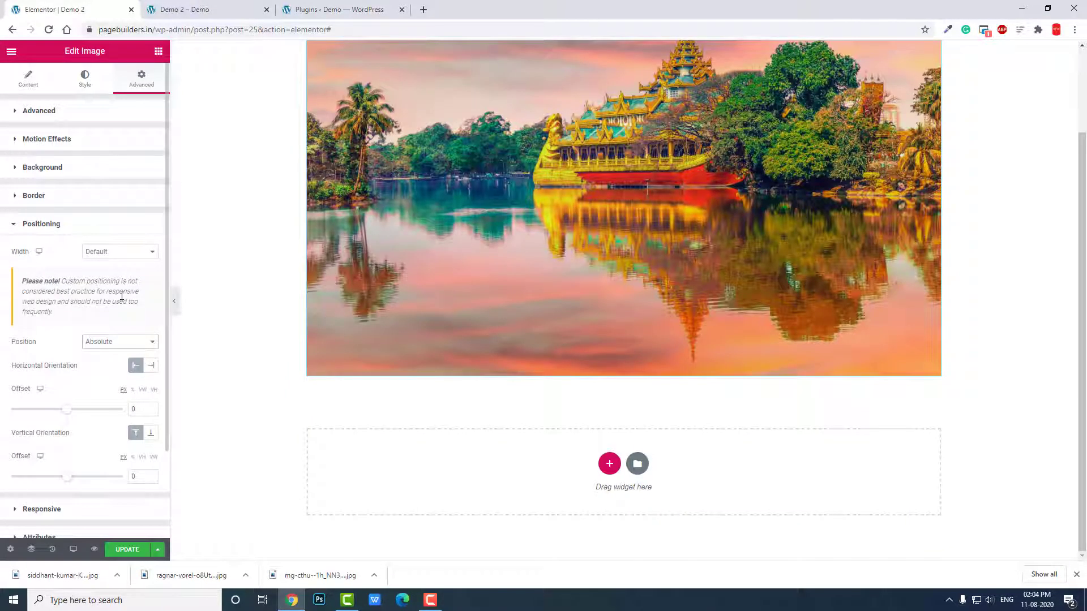
pyautogui.scroll(2, 255, 305)
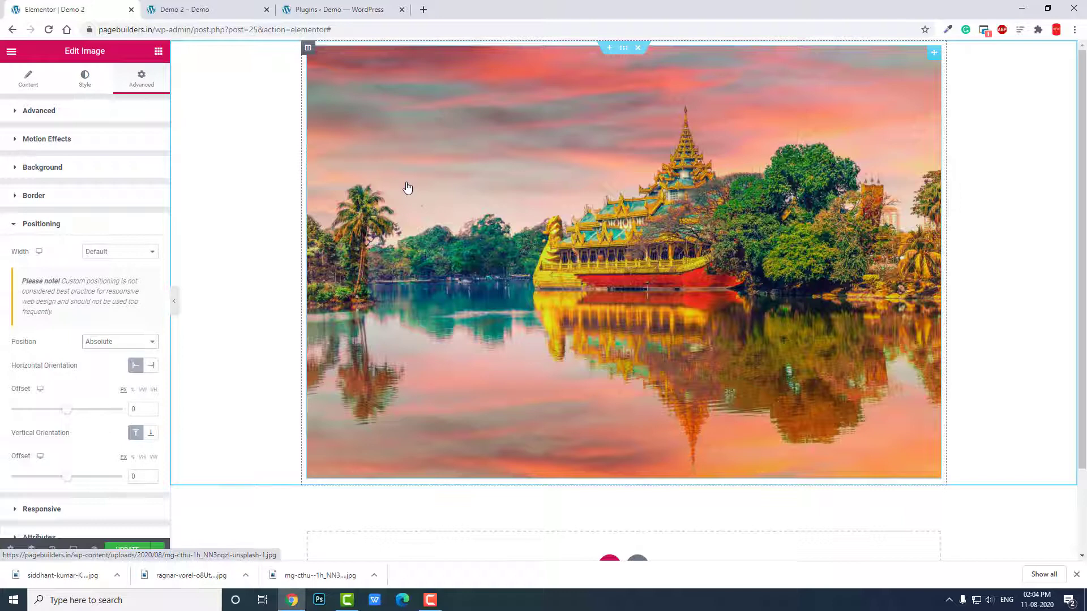
pyautogui.moveTo(408, 188); pyautogui.dragTo(567, 187)
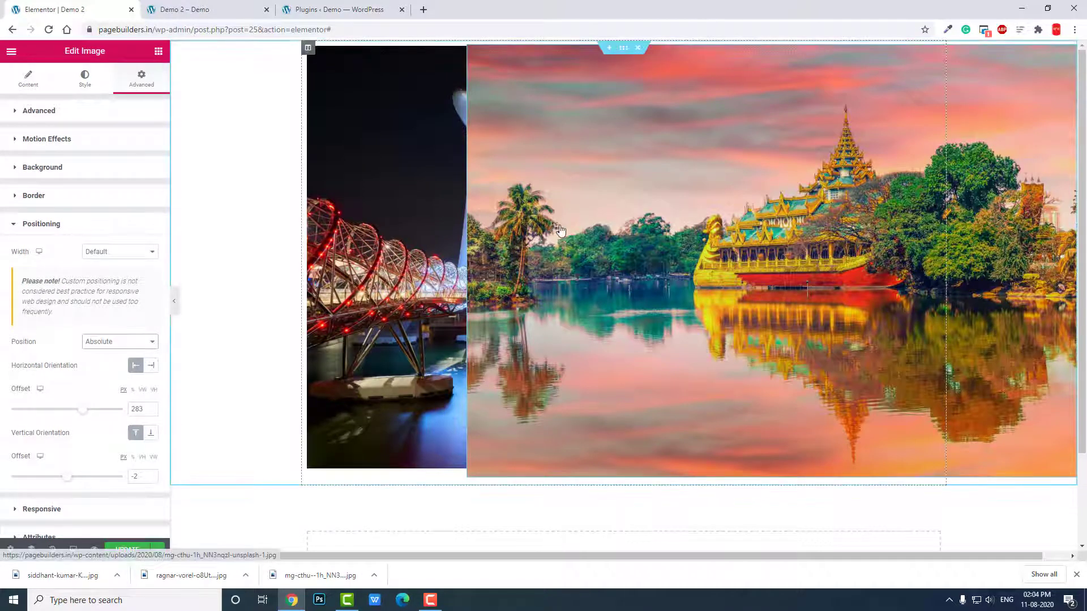
# - Give the pagoda image a Slide In Right entrance animation, Slow duration, 1000 ms delay, and bring up its widget actions
pyautogui.click(101, 139)
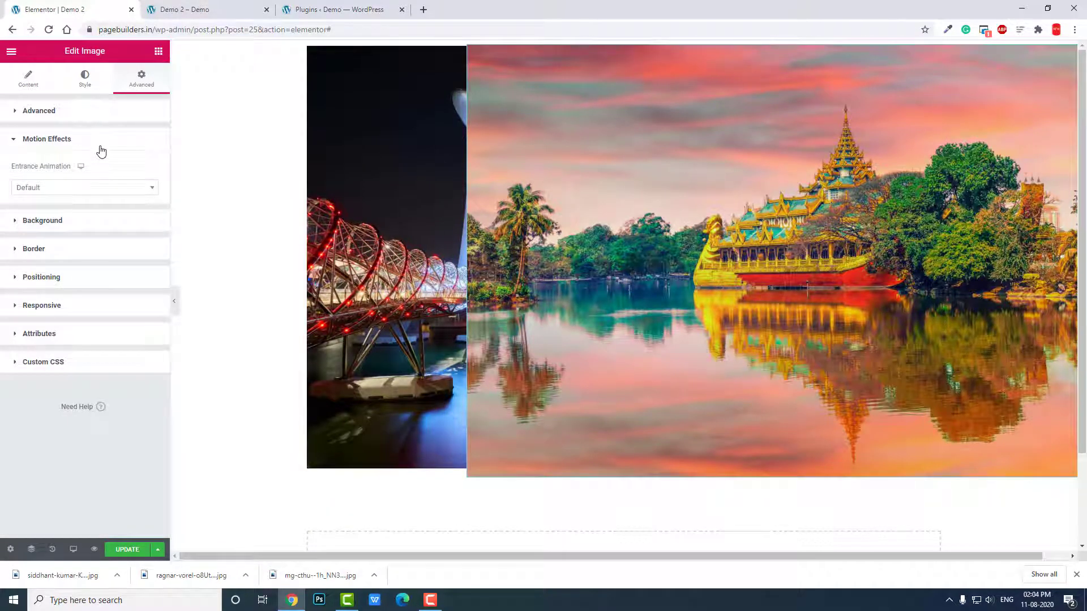
pyautogui.click(82, 189)
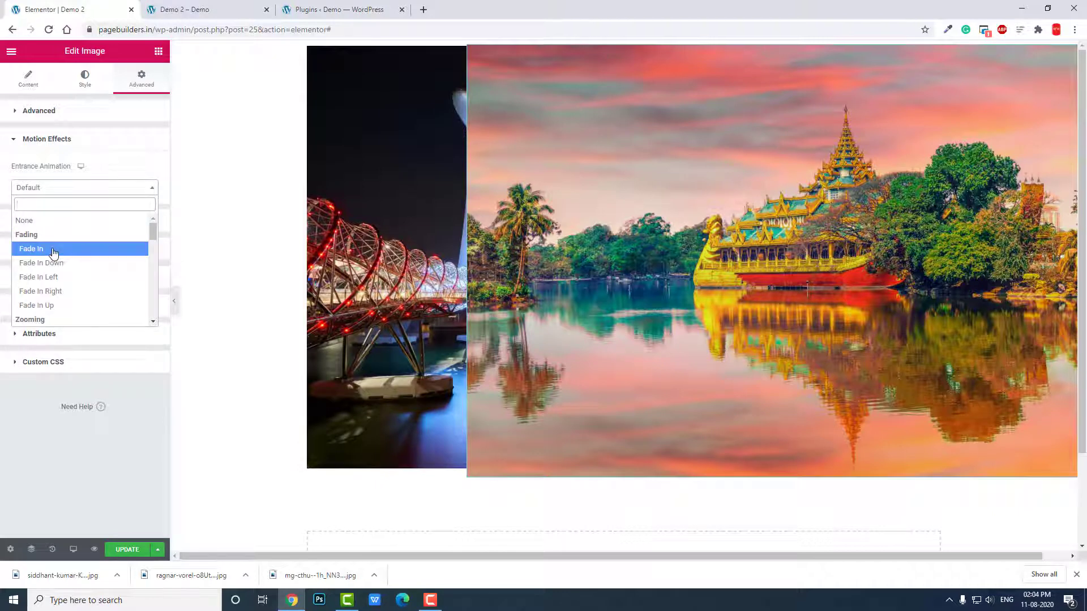
pyautogui.scroll(-3, 57, 266)
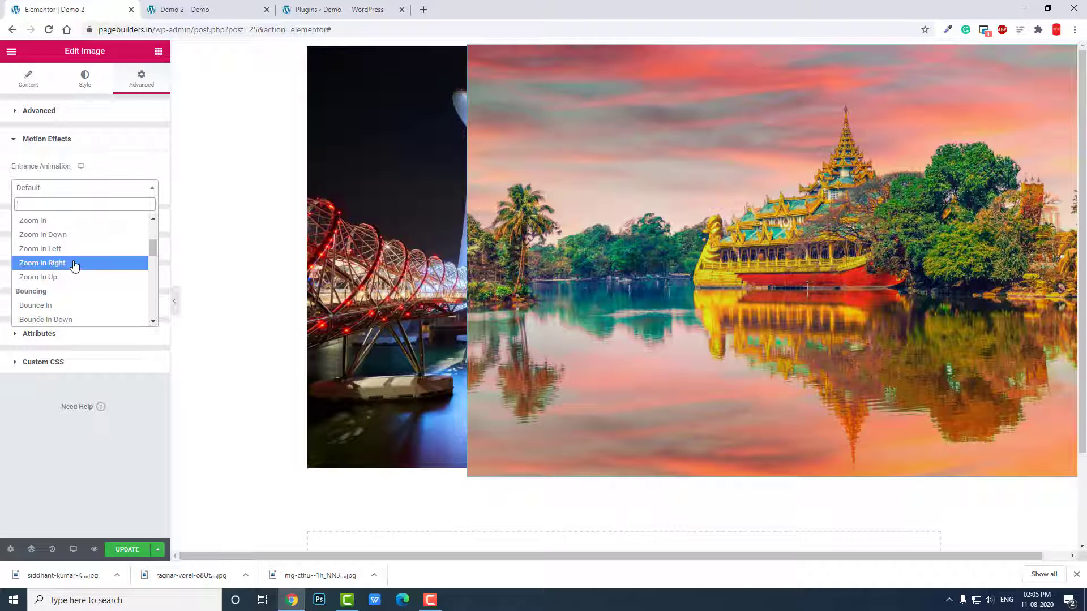
pyautogui.scroll(-3, 99, 295)
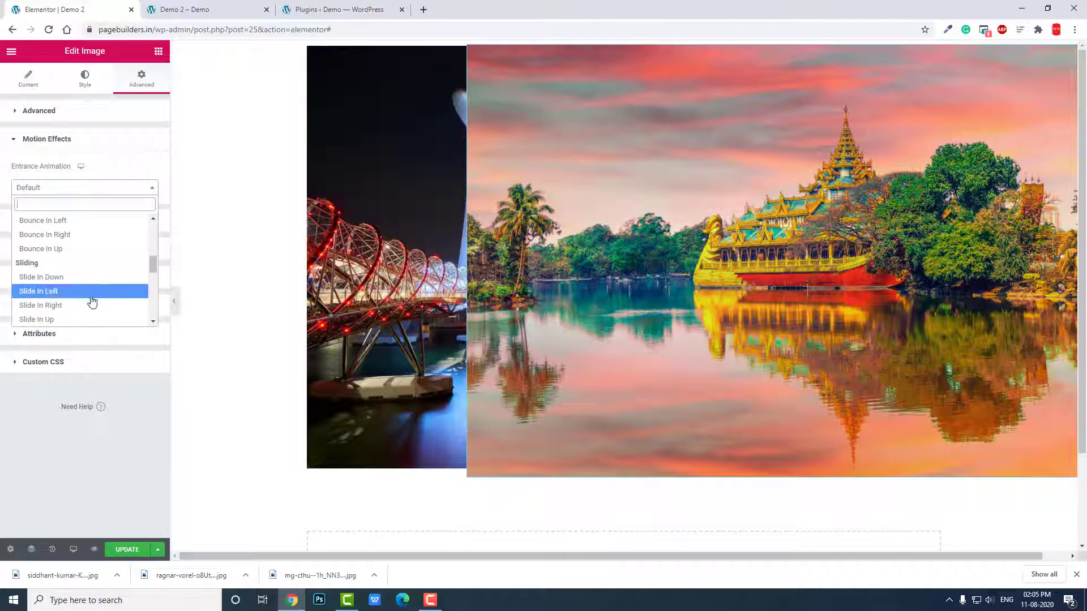
pyautogui.click(86, 306)
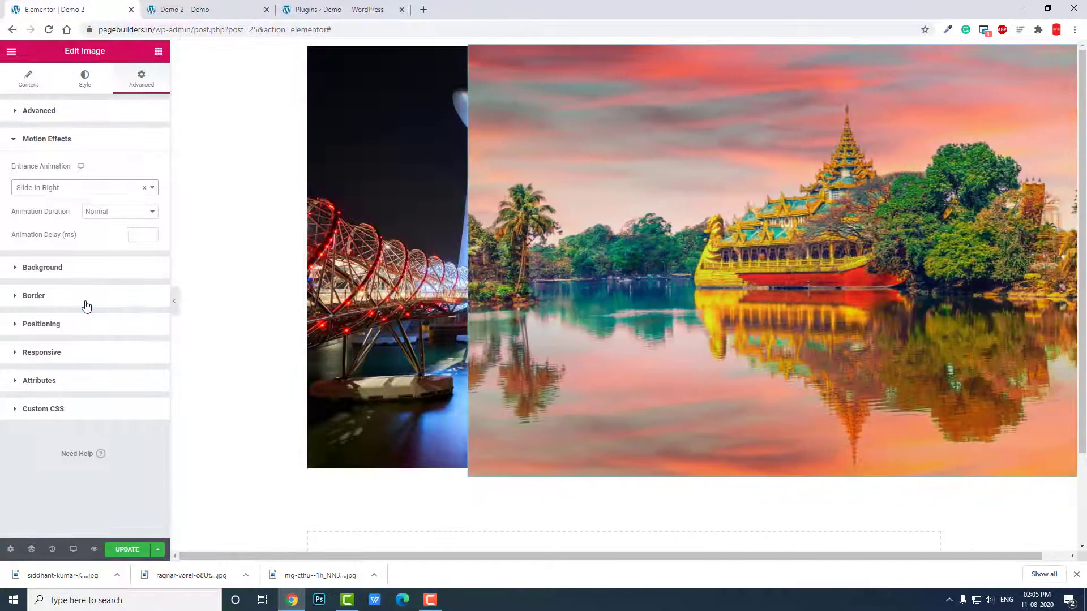
pyautogui.click(125, 218)
pyautogui.click(127, 224)
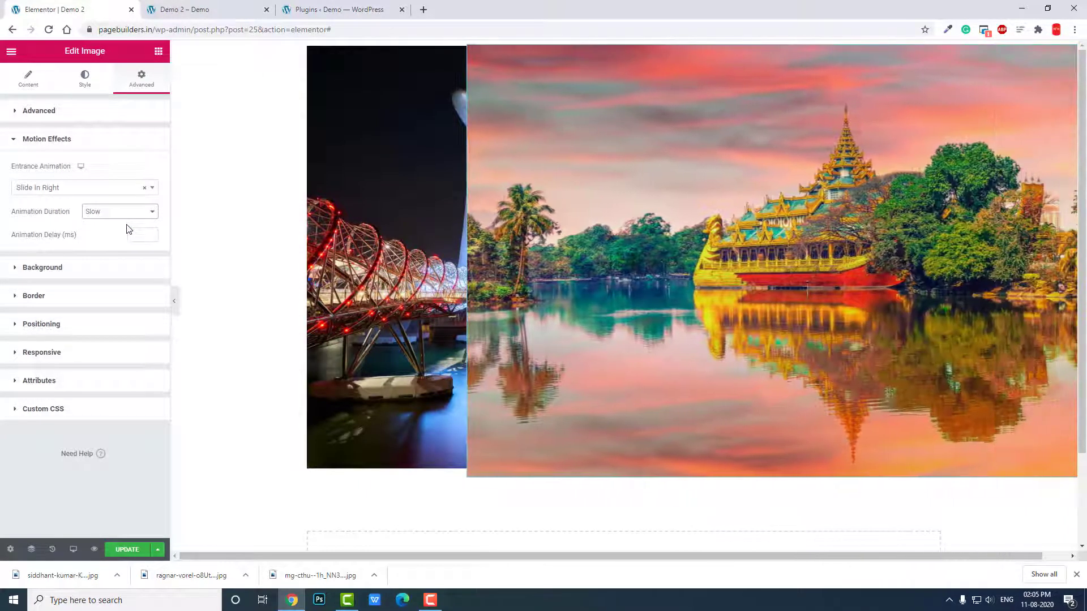
pyautogui.click(137, 235)
pyautogui.write('1000')
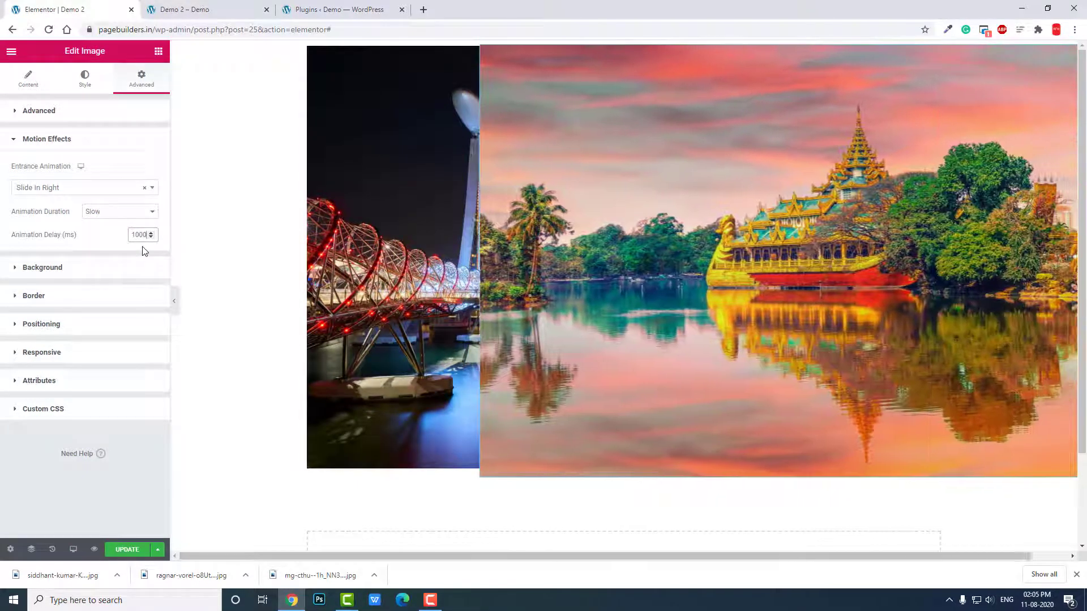
pyautogui.rightClick(730, 165)
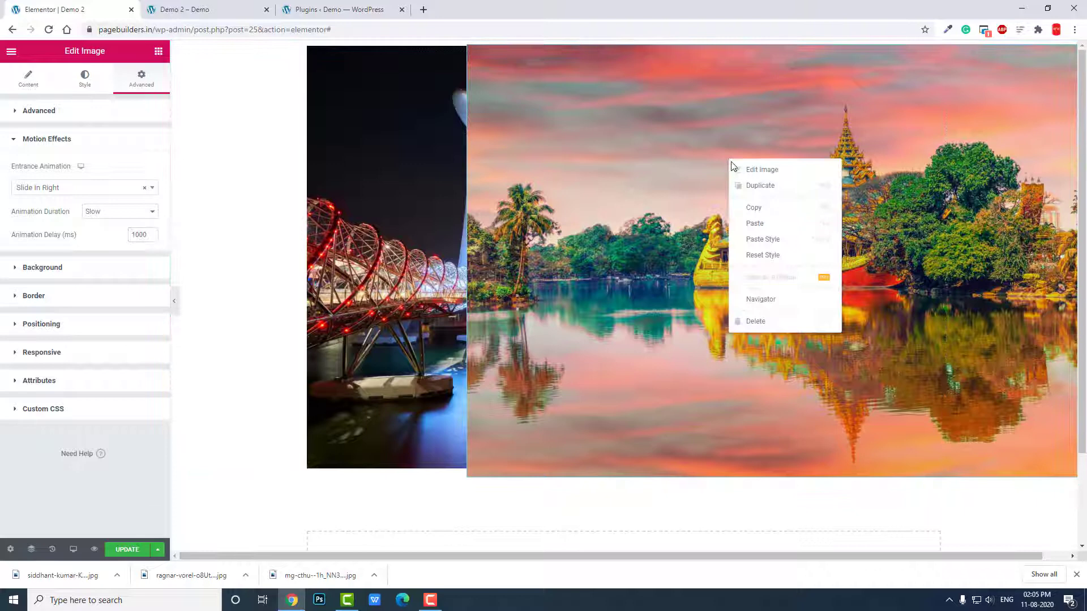
# - Paste a copy of the pagoda image widget and swap its picture for the Golden Gate Bridge photo
pyautogui.click(762, 210)
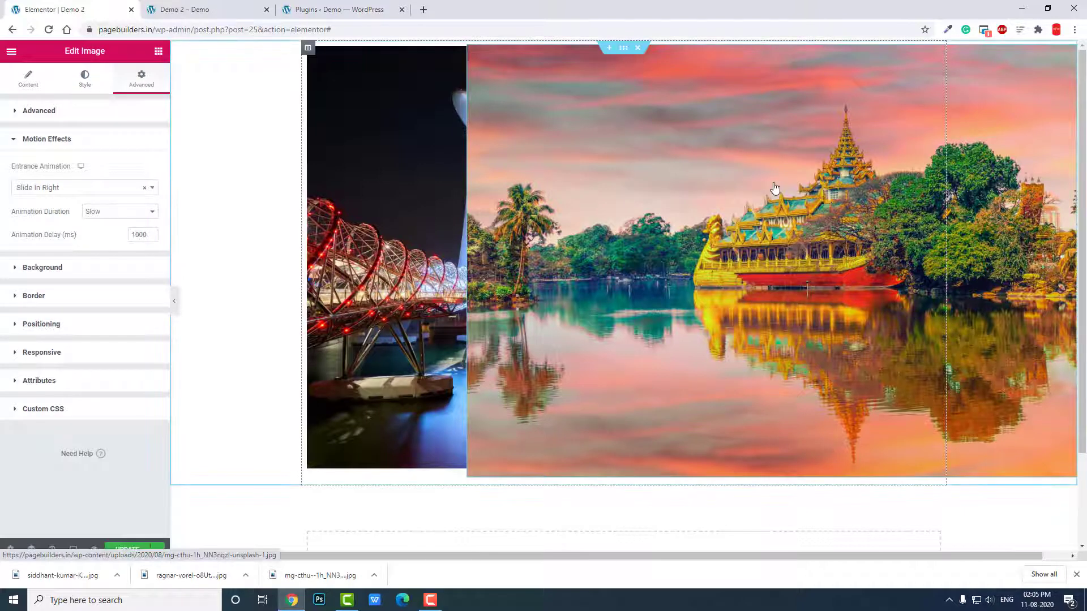
pyautogui.rightClick(774, 188)
pyautogui.click(809, 248)
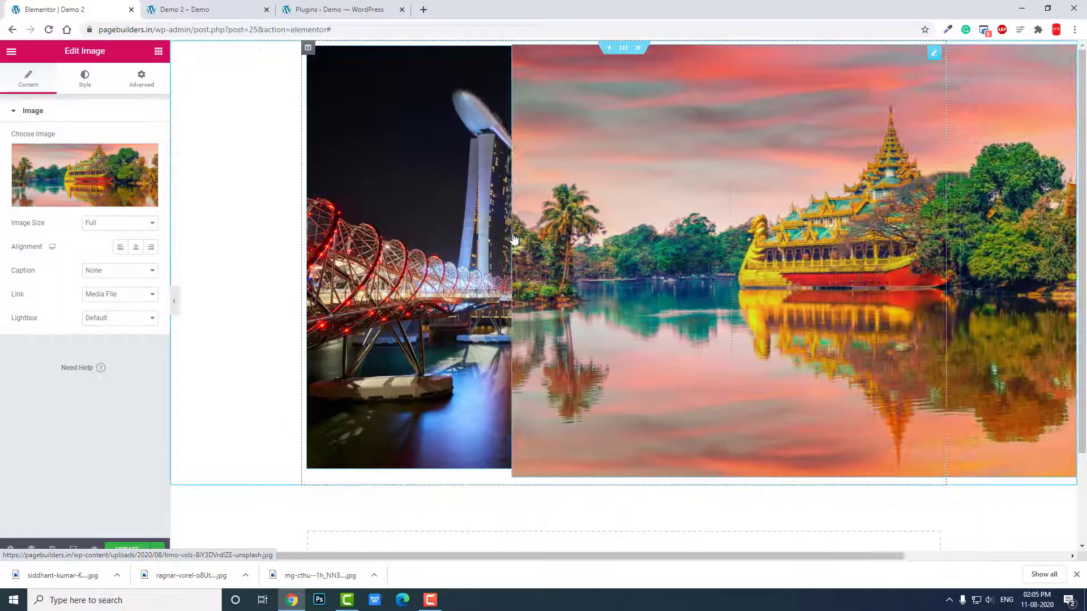
pyautogui.click(106, 184)
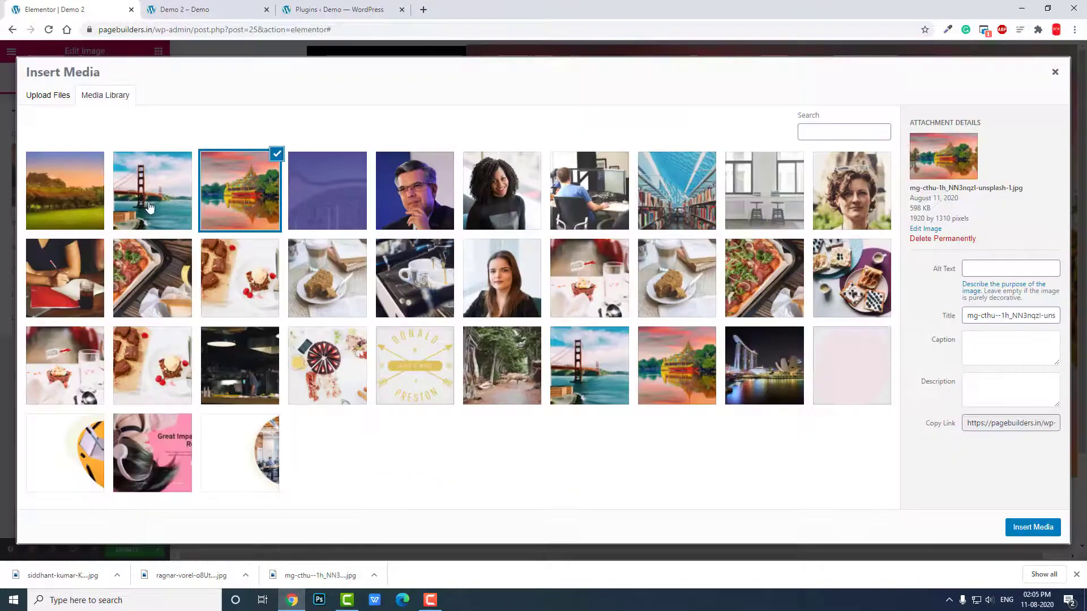
pyautogui.click(150, 208)
pyautogui.click(1044, 526)
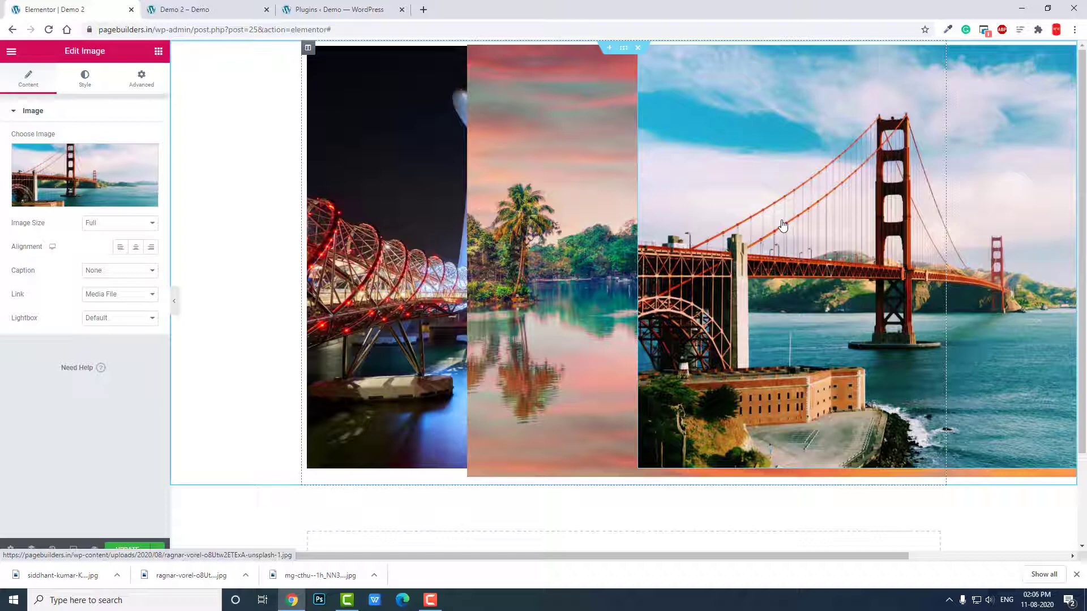
pyautogui.click(116, 168)
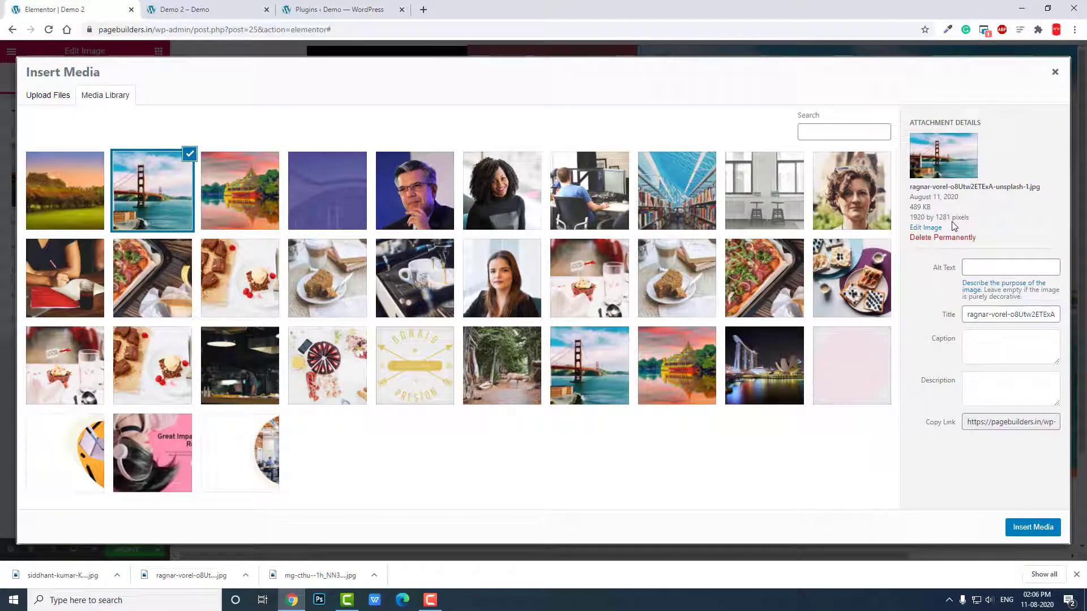
pyautogui.click(213, 180)
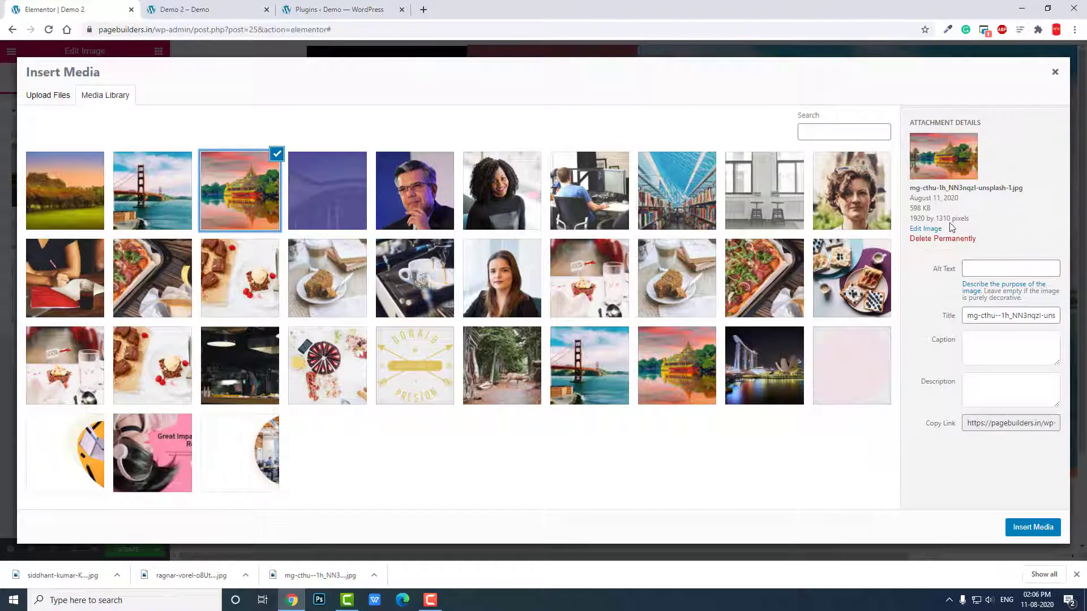
pyautogui.click(1053, 72)
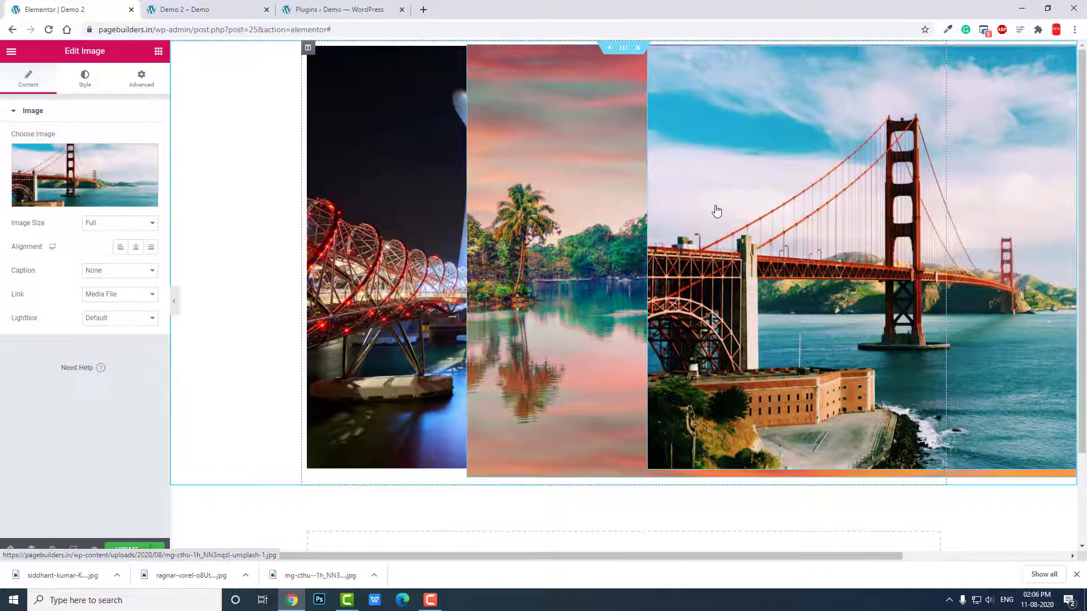
# - Change the Golden Gate image's motion effect animation delay from 1000 to 2000 ms
pyautogui.click(141, 79)
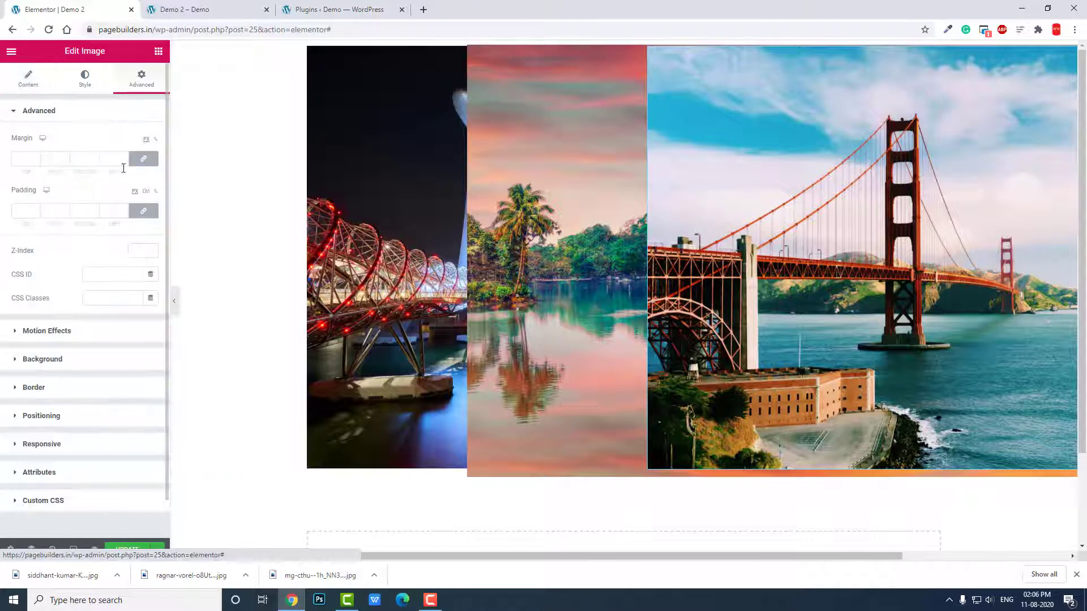
pyautogui.click(89, 340)
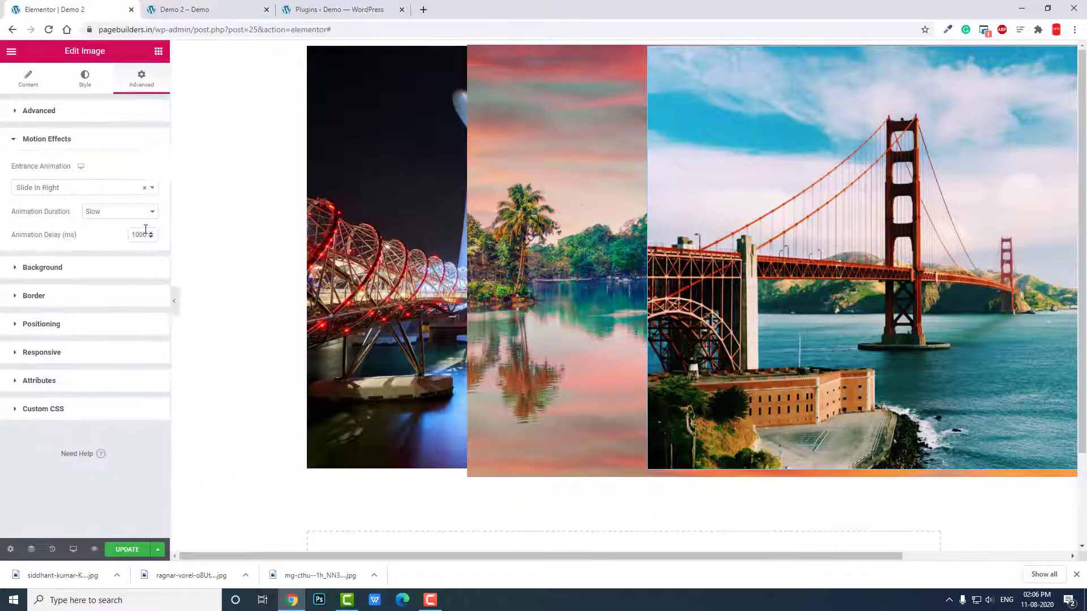
pyautogui.moveTo(144, 234); pyautogui.dragTo(40, 242)
pyautogui.write('2000')
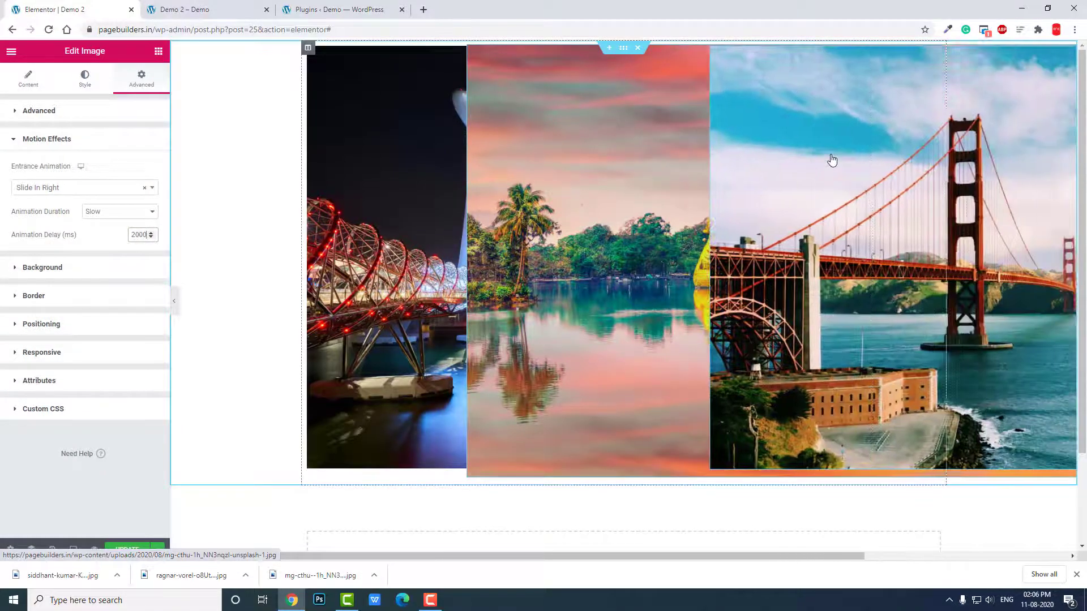
# - Duplicate the Golden Gate Bridge image widget
pyautogui.rightClick(831, 156)
pyautogui.click(874, 204)
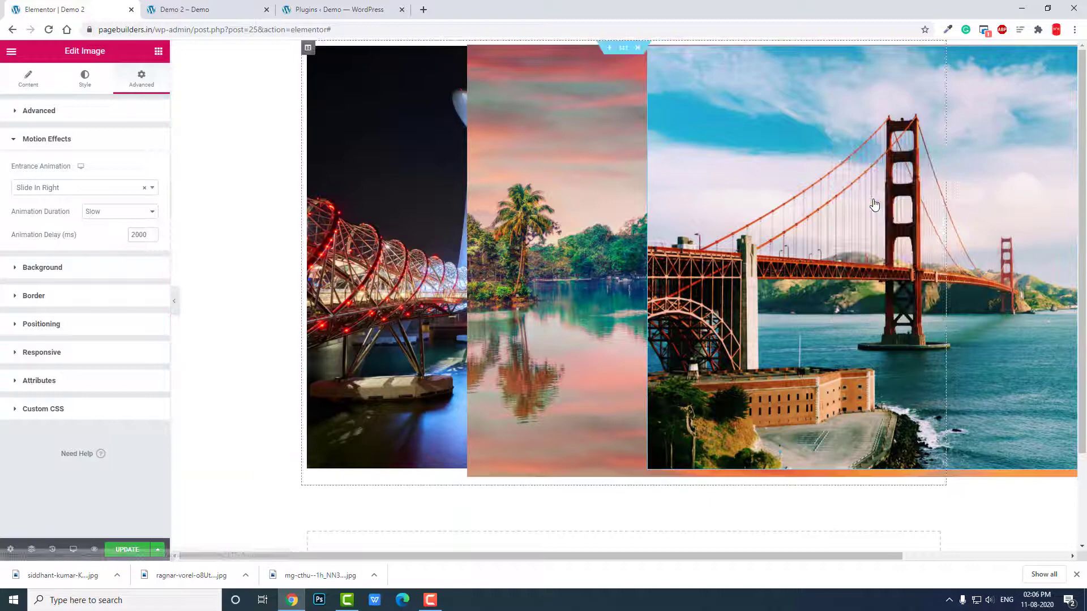
pyautogui.rightClick(865, 193)
pyautogui.click(902, 256)
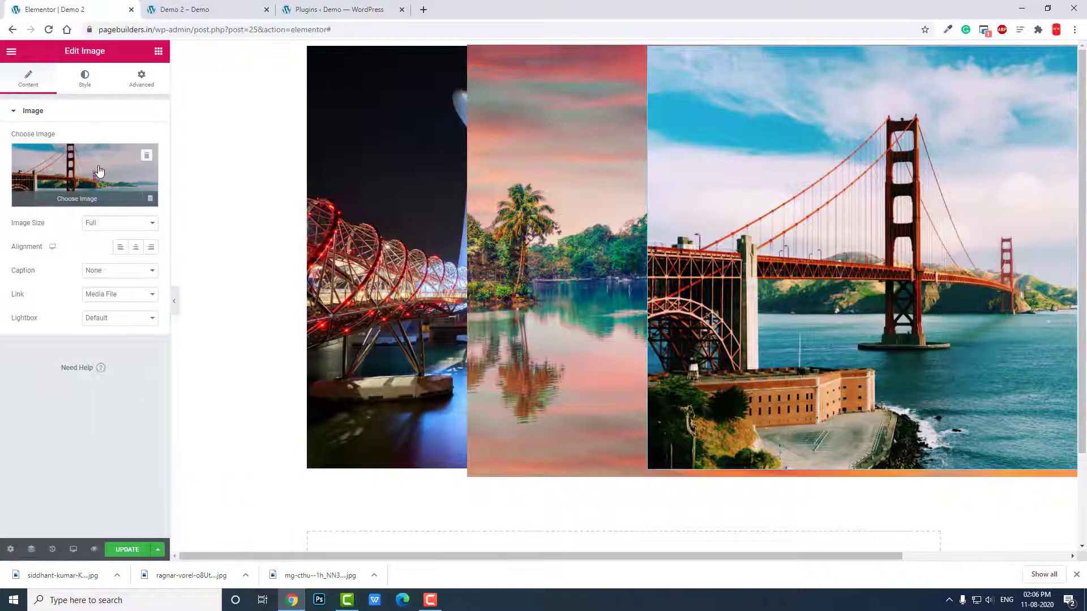
# - Replace the duplicated image's picture with the golden field photo
pyautogui.click(99, 170)
pyautogui.click(65, 190)
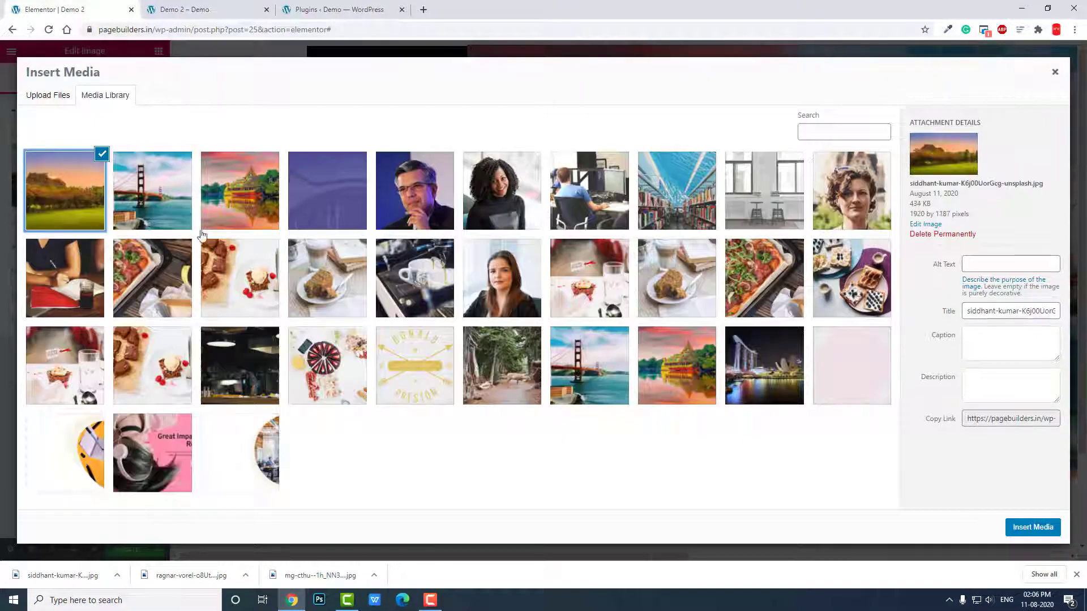
pyautogui.click(1027, 527)
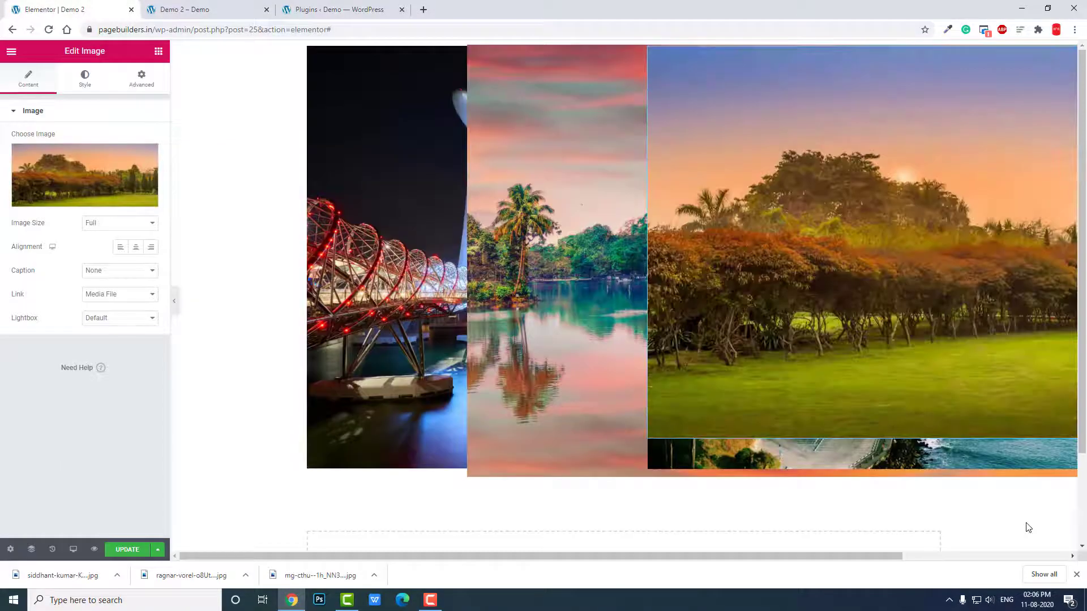
# - Compare animation settings, then set the golden field image's animation delay to 3000 ms
pyautogui.click(851, 162)
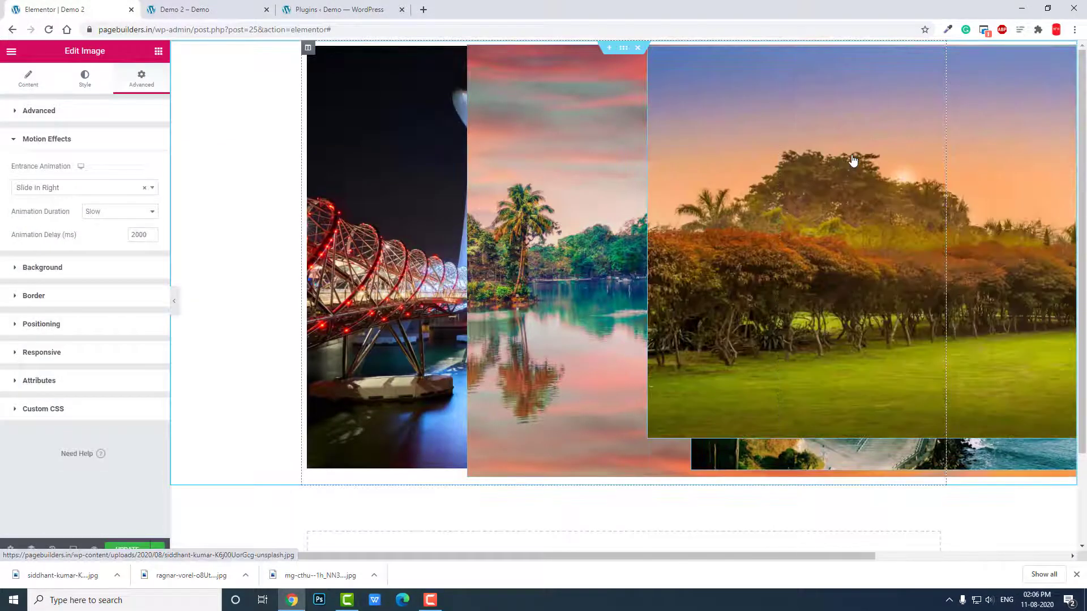
pyautogui.click(809, 162)
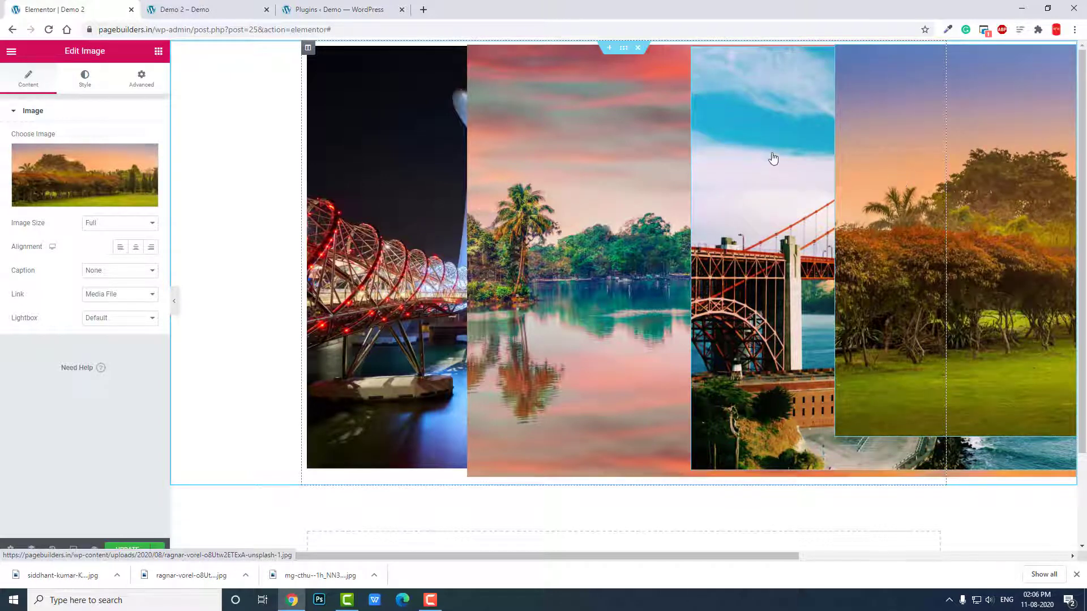
pyautogui.click(735, 161)
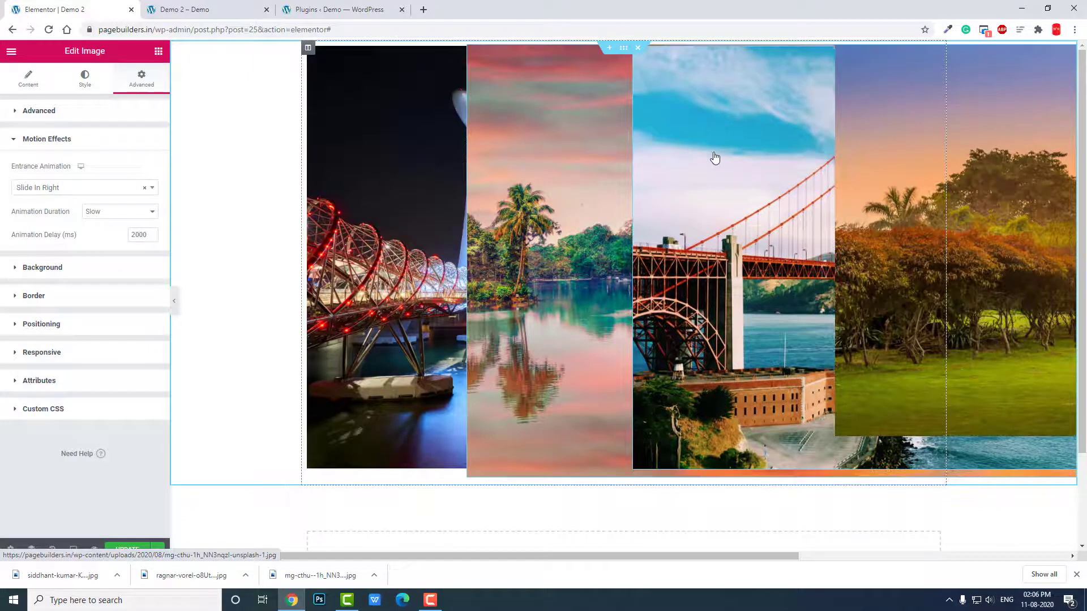
pyautogui.click(865, 155)
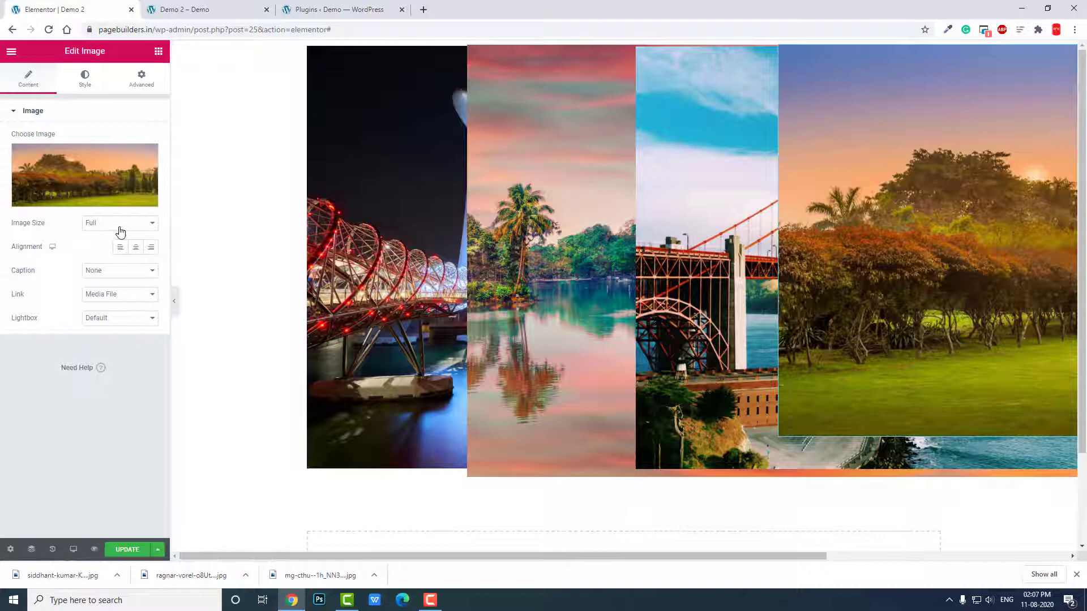
pyautogui.click(139, 88)
pyautogui.click(89, 332)
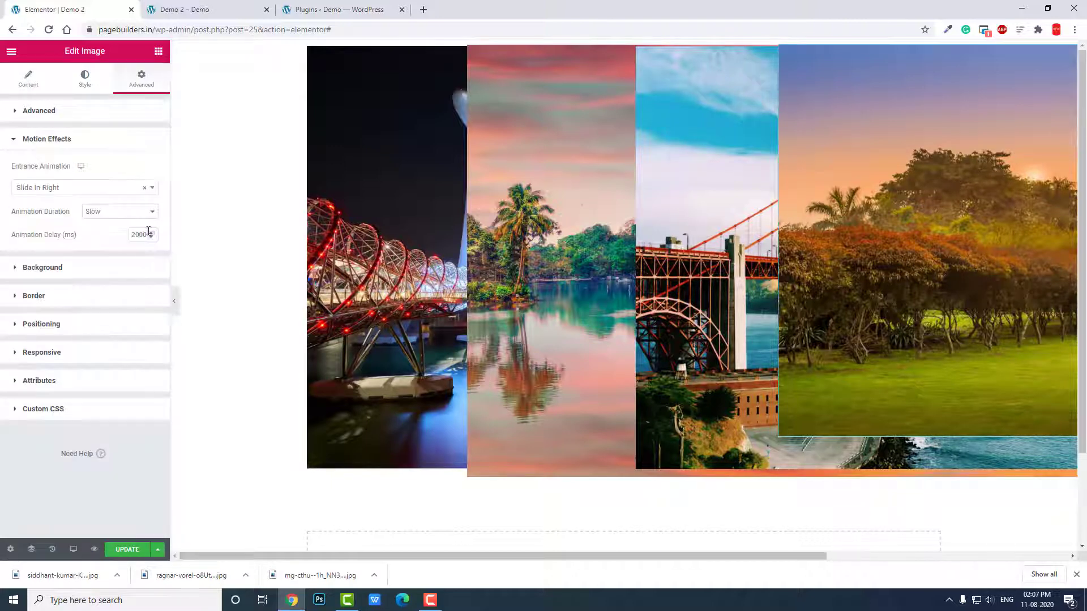
pyautogui.moveTo(149, 231); pyautogui.dragTo(2, 245)
pyautogui.write('3000')
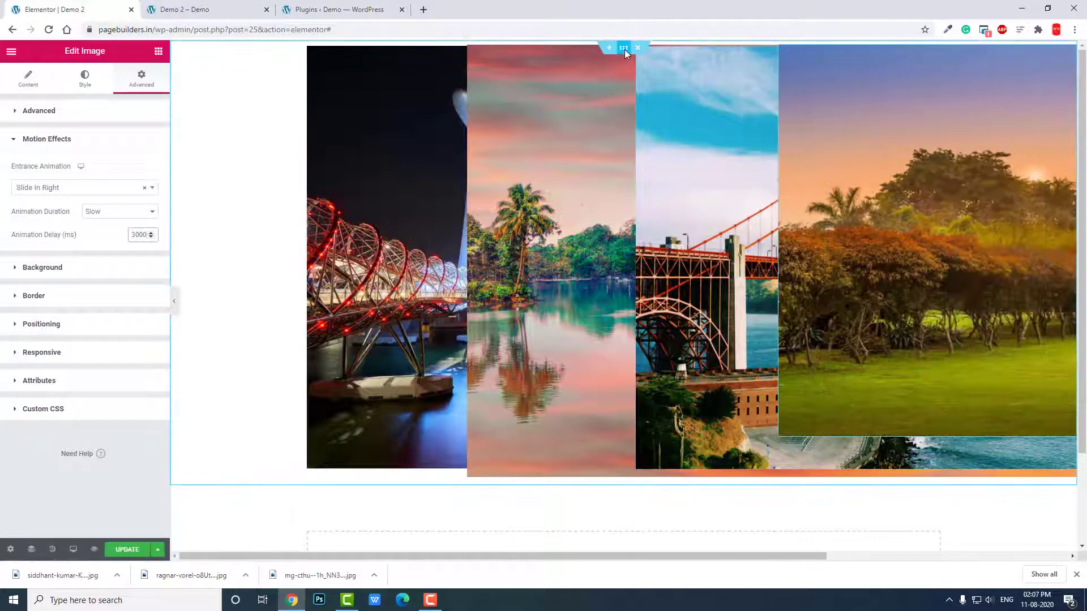
# - Make the collage section Full Width with No Gap columns, then update and preview the page
pyautogui.click(624, 49)
pyautogui.click(121, 186)
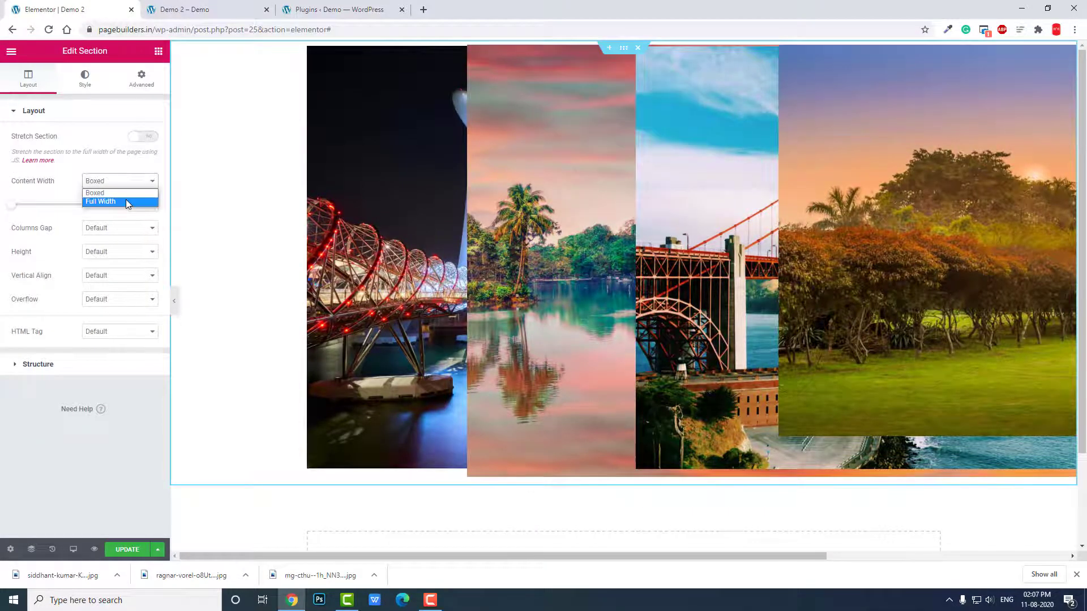
pyautogui.click(125, 201)
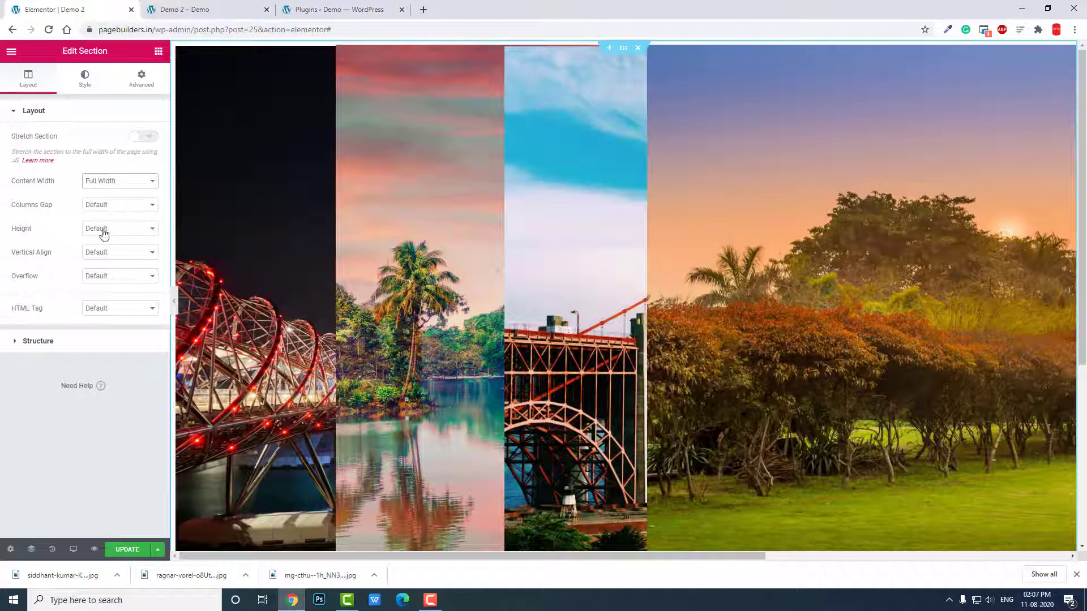
pyautogui.click(118, 207)
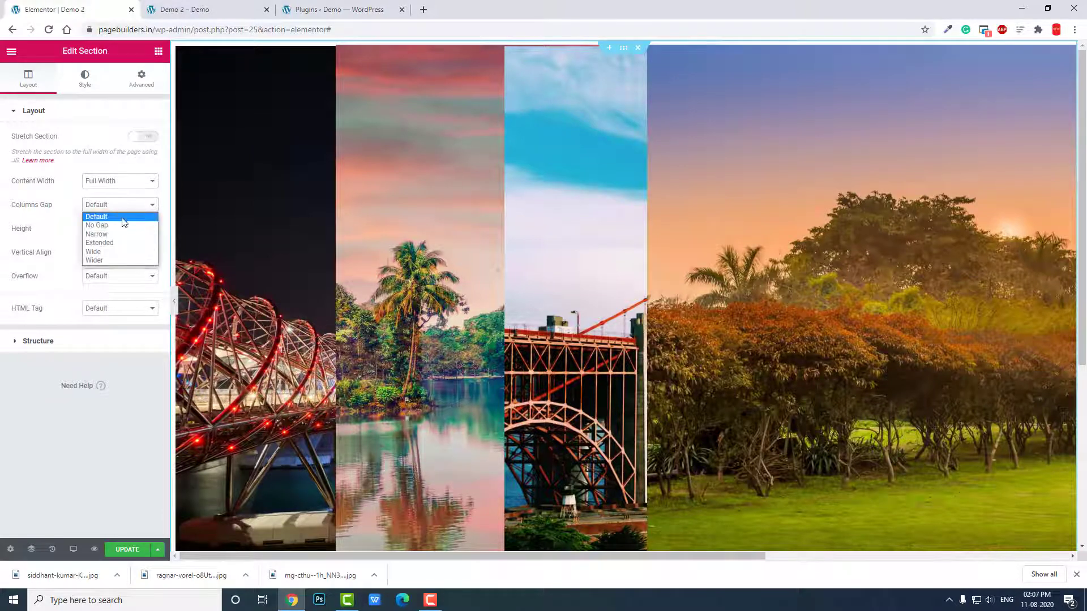
pyautogui.click(124, 228)
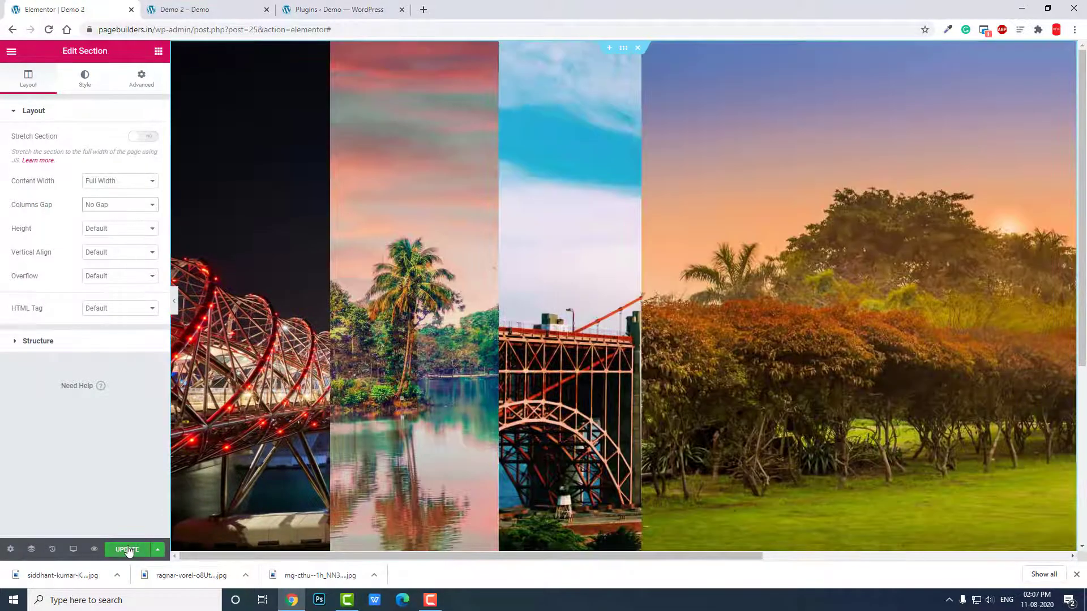
pyautogui.click(128, 549)
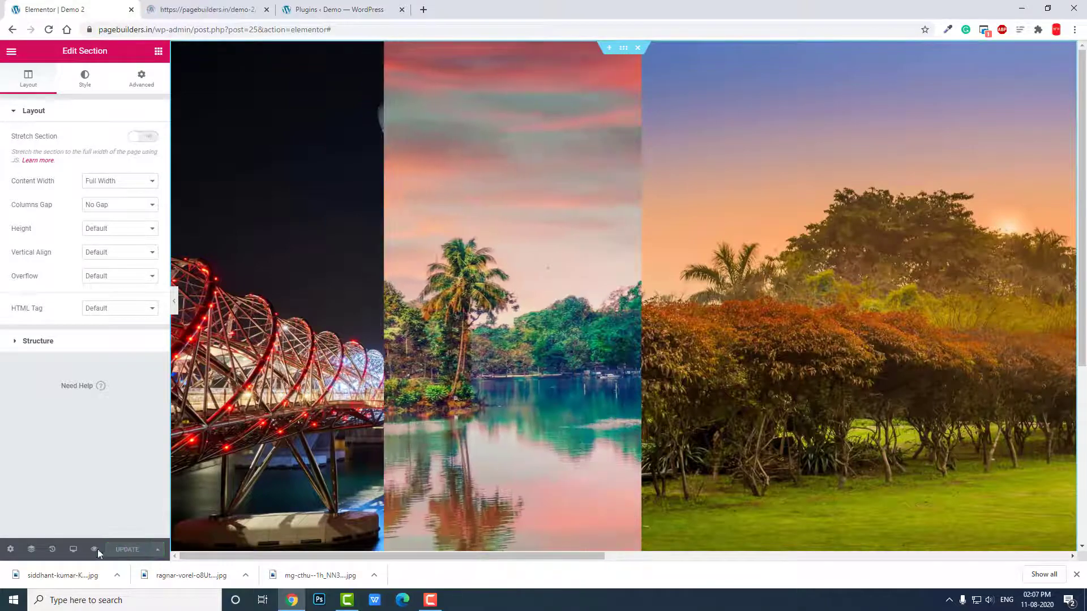
pyautogui.click(95, 549)
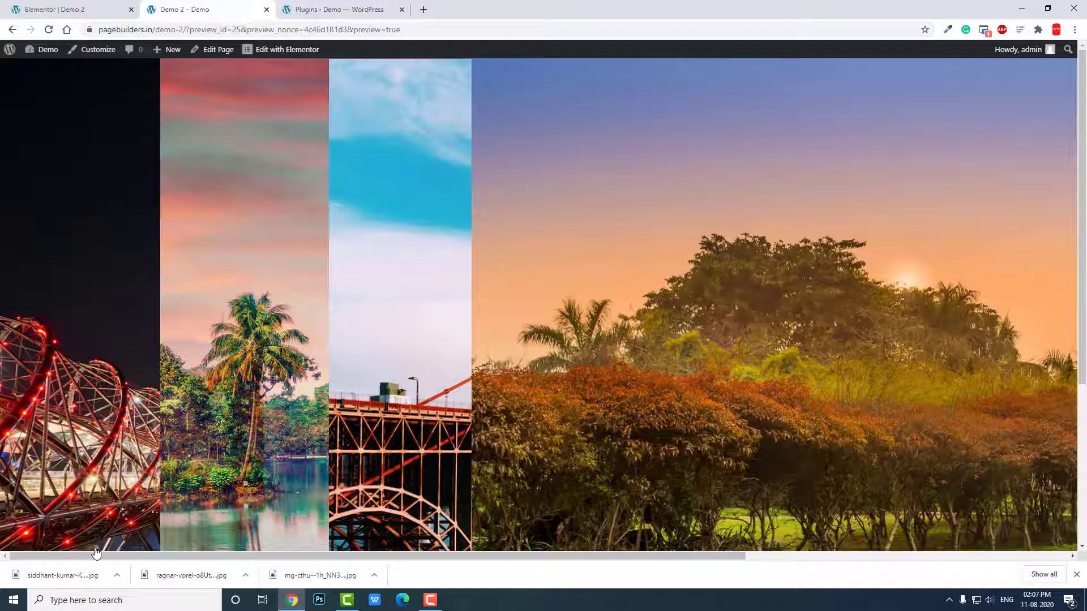
# - Open and close the lightbox for each of the four collage images in the preview
pyautogui.click(128, 196)
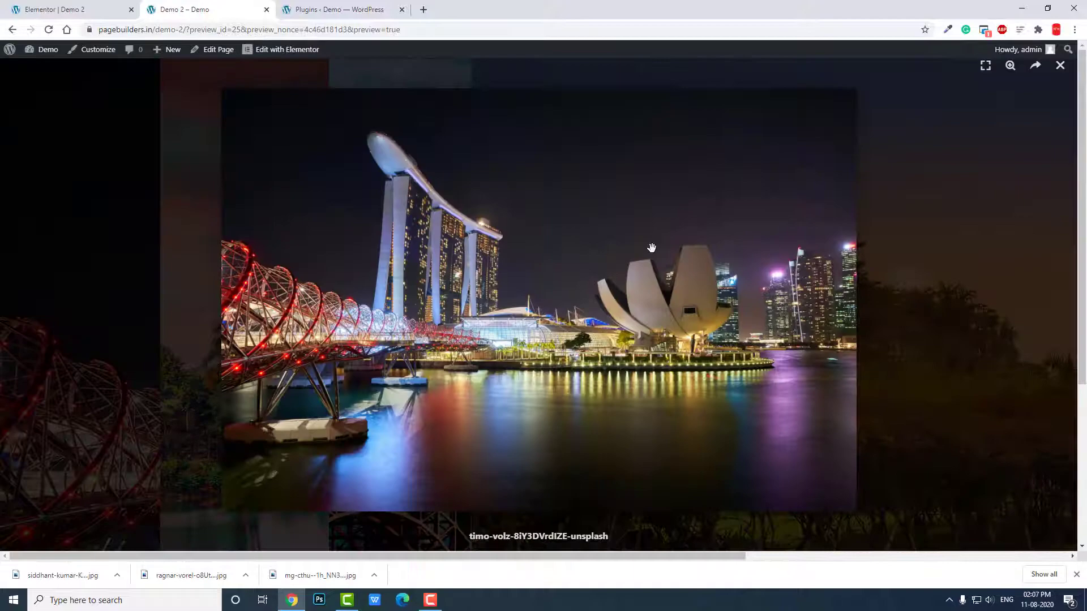
pyautogui.click(1060, 68)
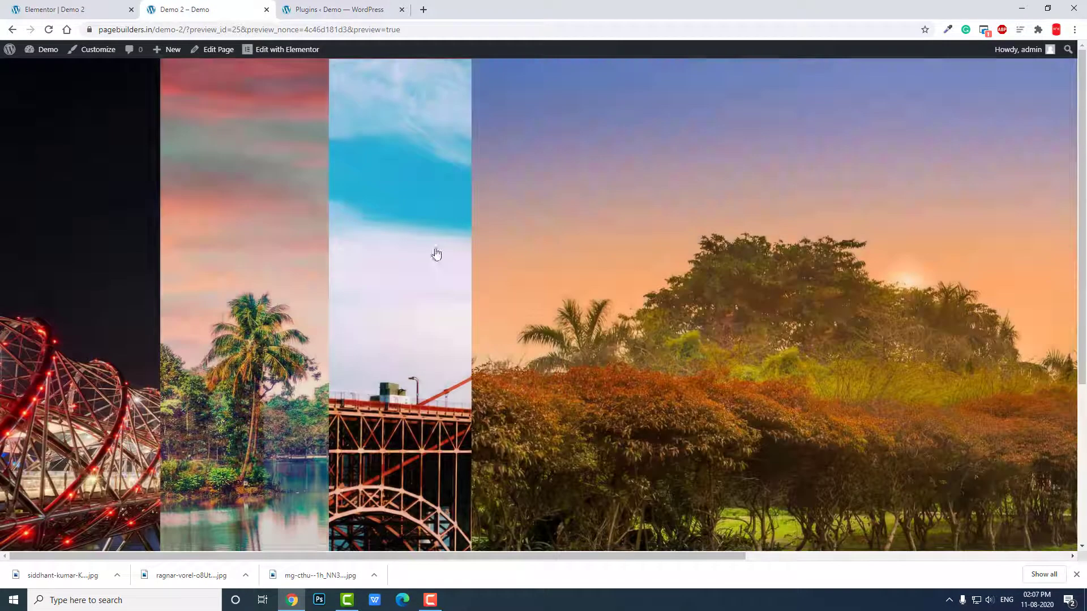
pyautogui.click(402, 195)
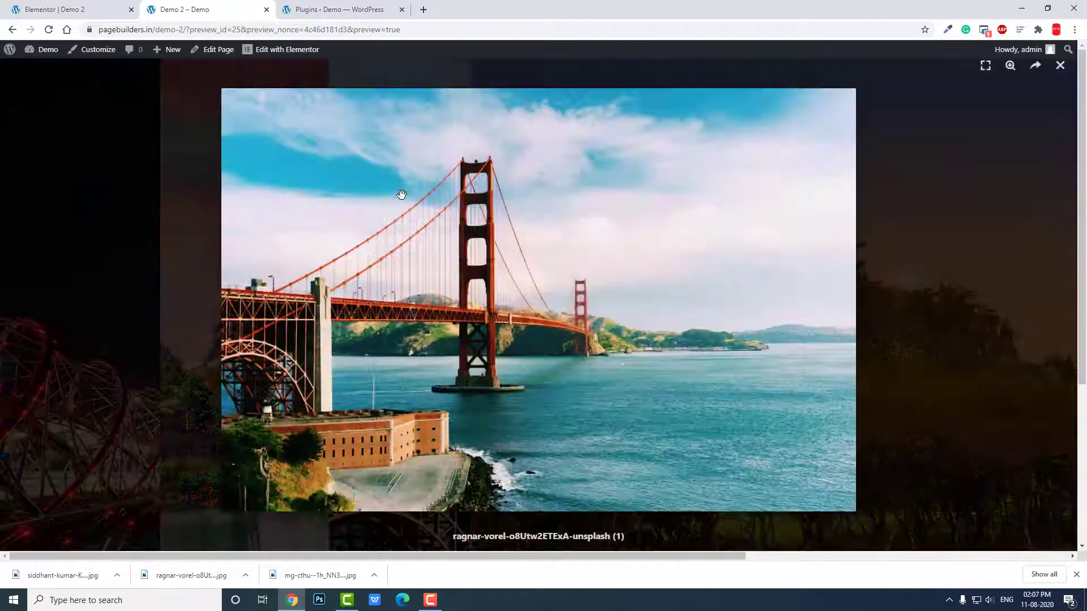
pyautogui.click(1060, 65)
pyautogui.click(263, 168)
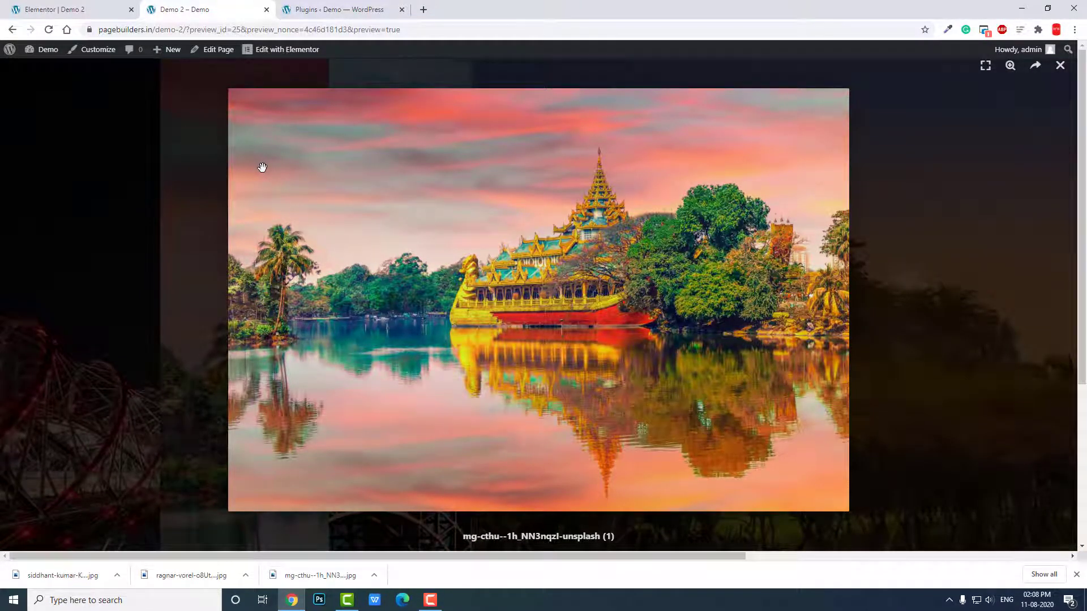
pyautogui.click(300, 9)
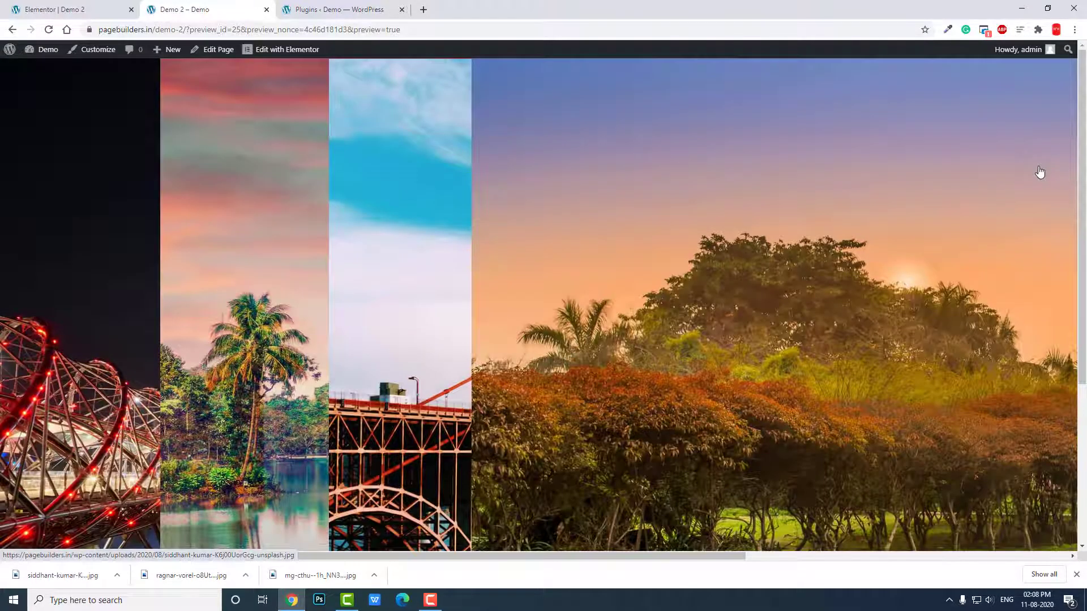
pyautogui.click(878, 207)
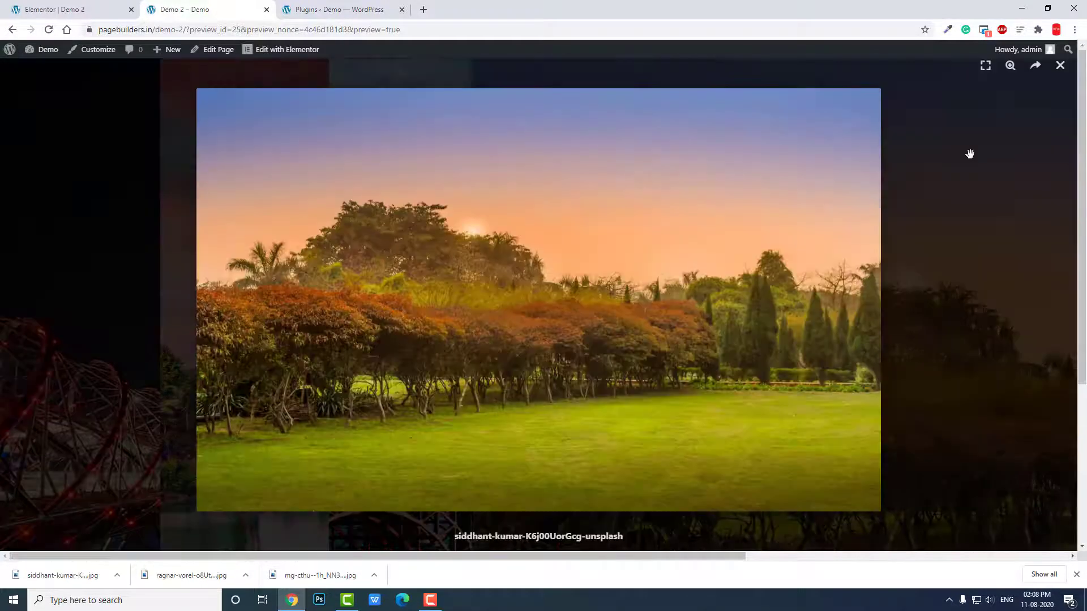
pyautogui.click(1058, 67)
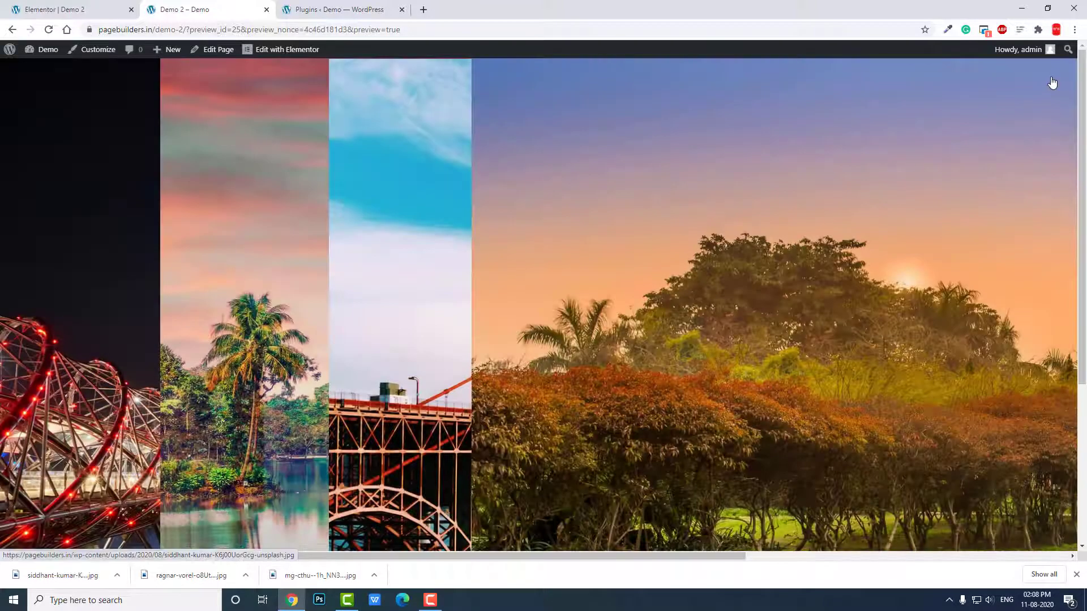